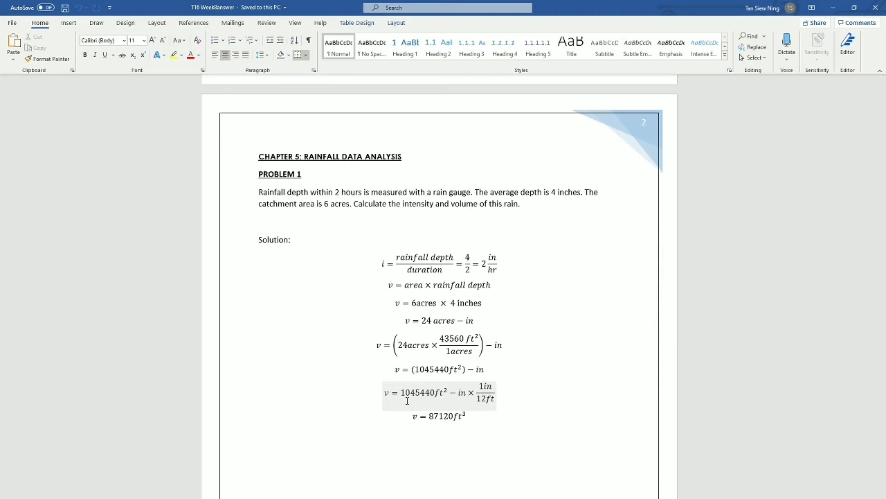
Step: Jump from Problem 1 to Problem 2 at the top of page 3
key(ctrl+Page_Down)
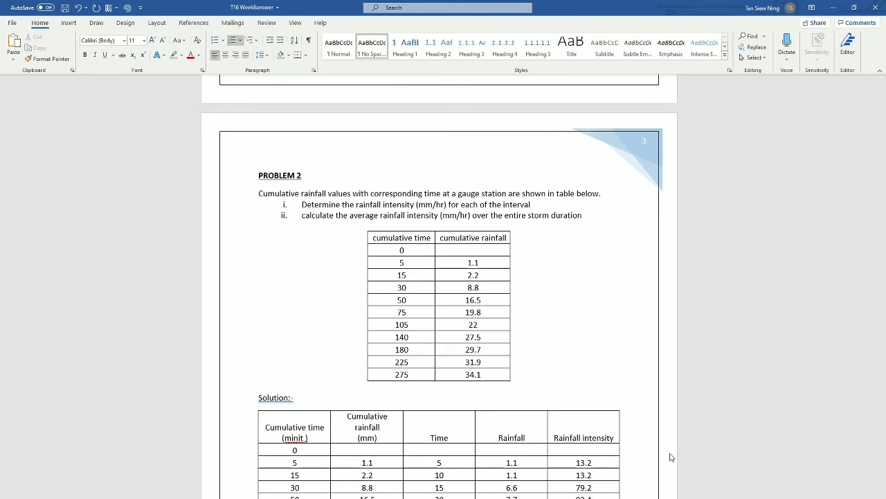
mouse_move(386, 430)
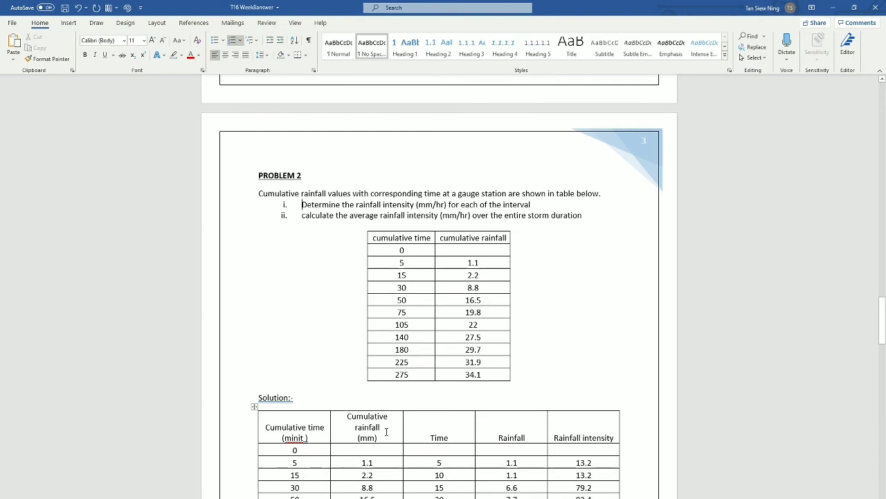
Step: Enter 0 in the first Time cell of the Problem 2 solution table
scroll(386, 432, down, 2)
scroll(385, 434, down, 2)
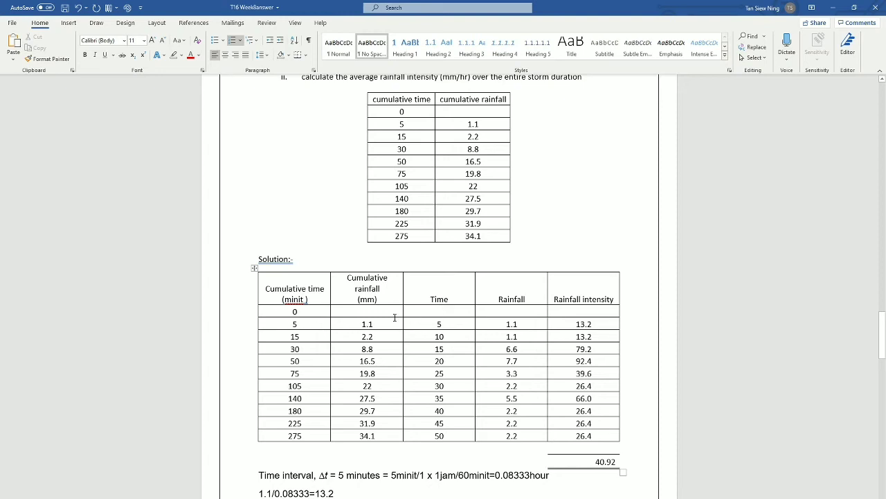
click(444, 311)
text(0)
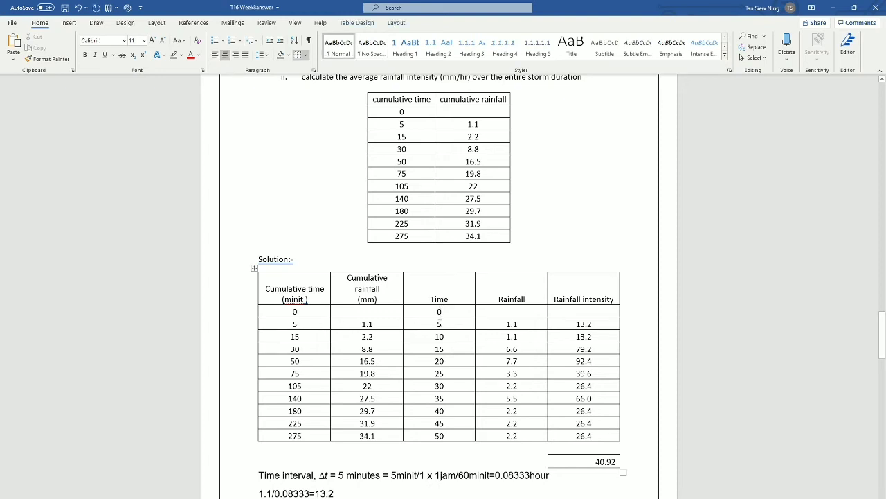
key(Down)
click(444, 337)
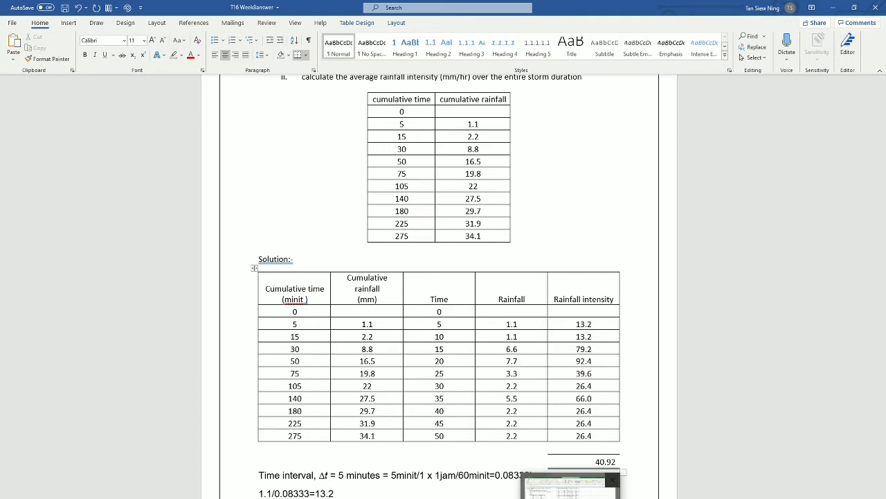
Step: Switch to the T16_intensity workbook and bring columns K–O into view
click(572, 485)
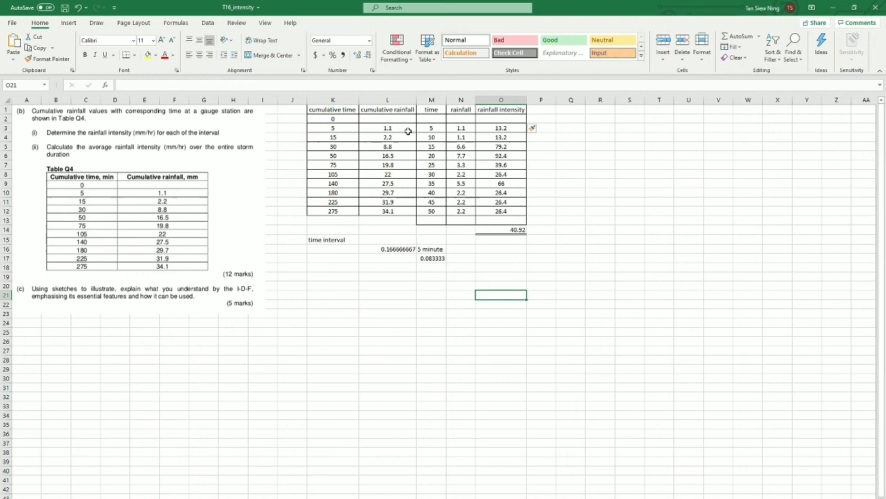
ctrl+scroll(392, 182, up, 5)
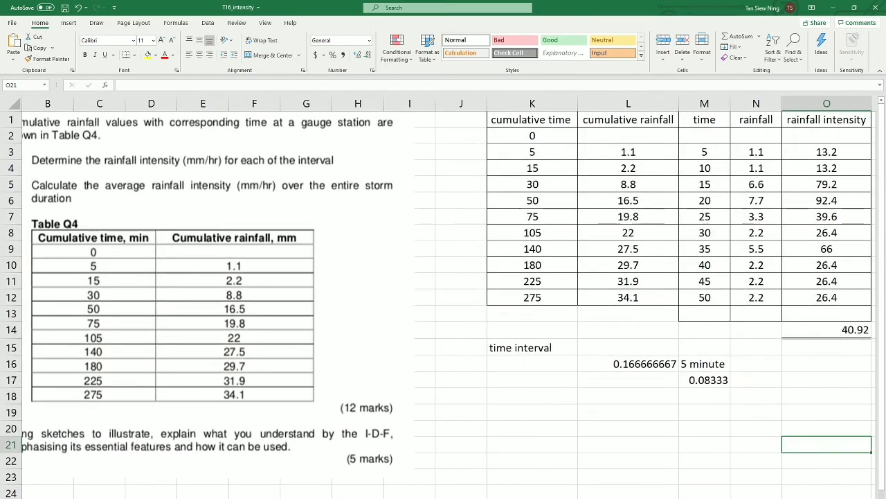
scroll(443, 298, right, 1)
scroll(443, 297, right, 2)
scroll(444, 298, right, 1)
ctrl+scroll(702, 486, down, 1)
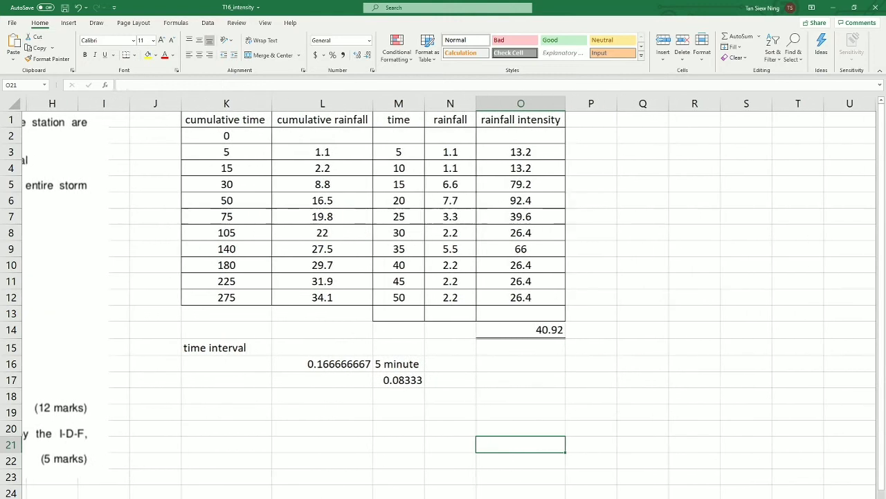
ctrl+scroll(490, 435, up, 2)
ctrl+scroll(491, 435, down, 1)
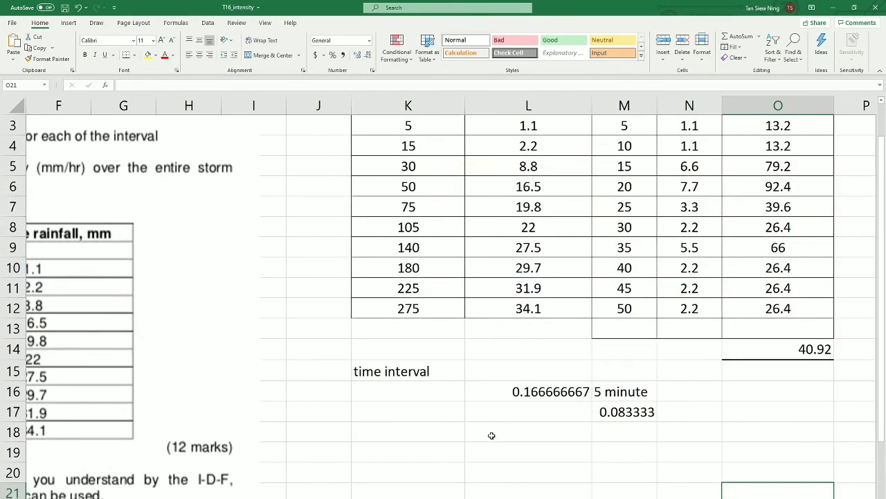
ctrl+scroll(885, 365, up, 2)
scroll(885, 364, down, 1)
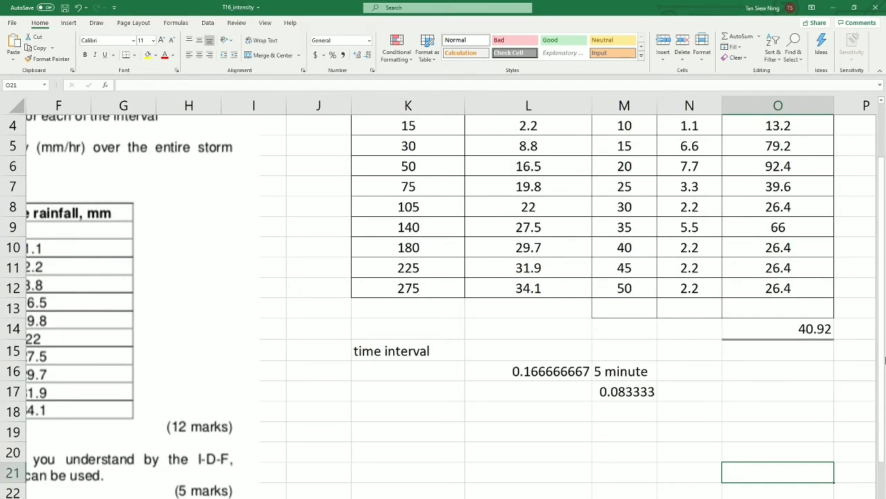
scroll(745, 496, up, 1)
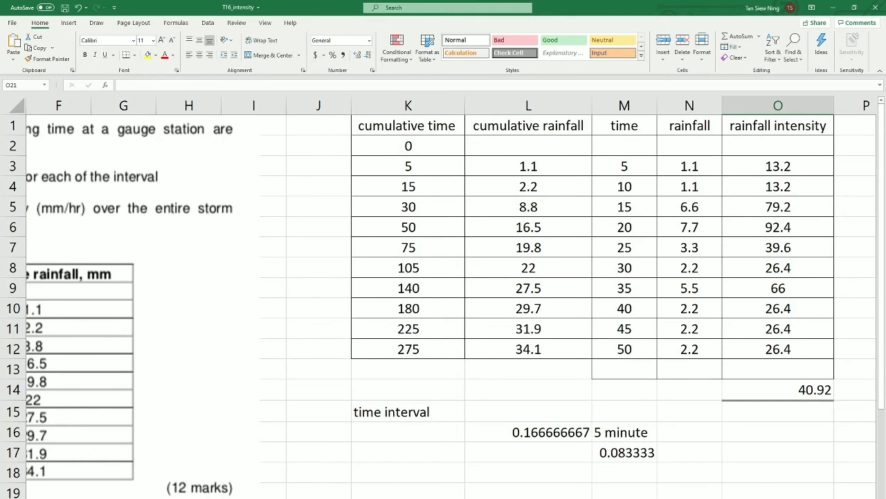
scroll(492, 331, right, 3)
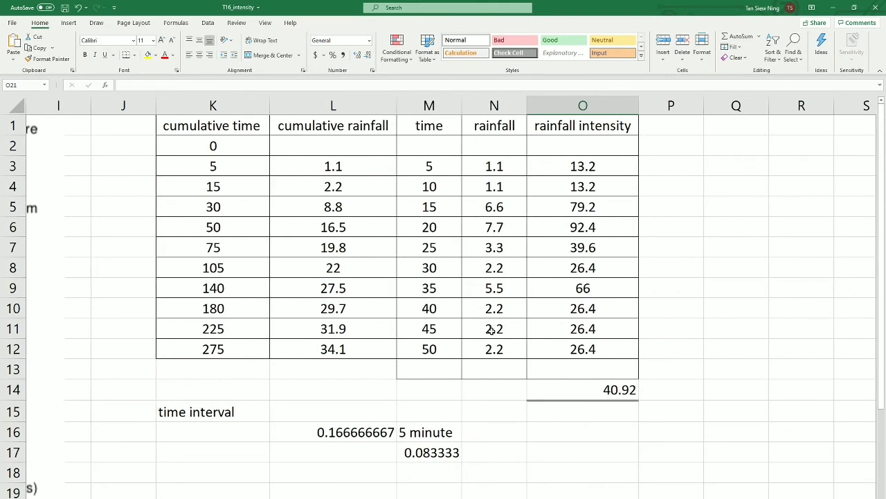
Step: Enter =K3-K2 in M3 as the first time-interval formula
click(444, 168)
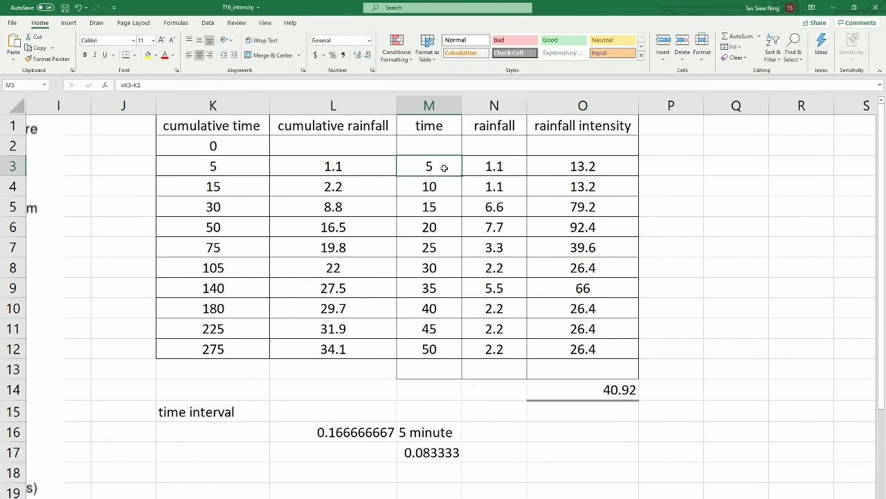
text(=)
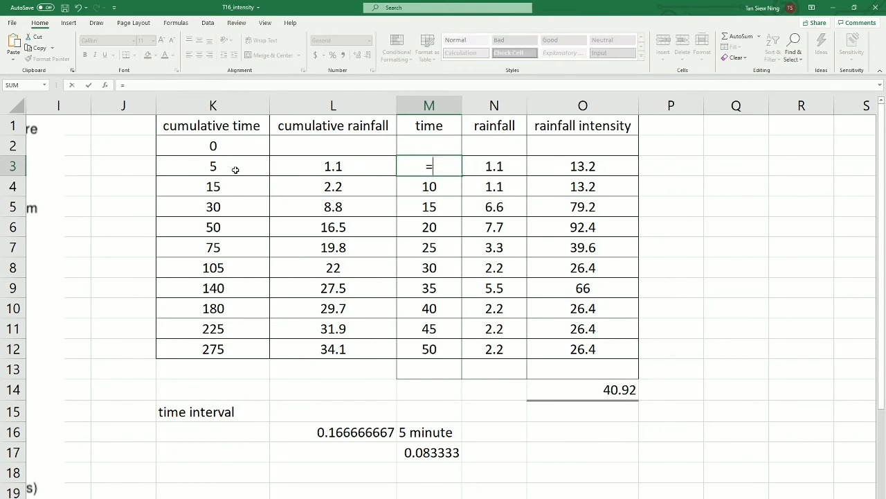
click(236, 170)
text(-)
click(222, 146)
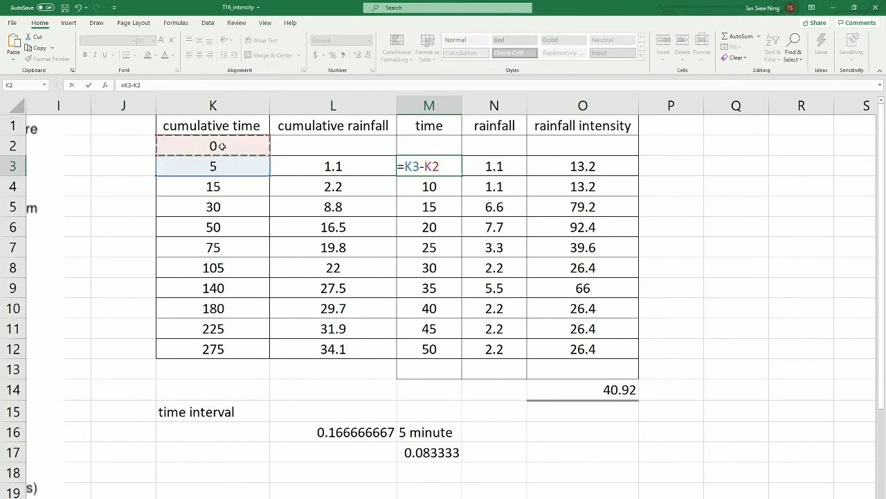
key(Return)
Step: Check the time-difference formulas in M4–M6, showing 10, 15 and 20
double_click(451, 186)
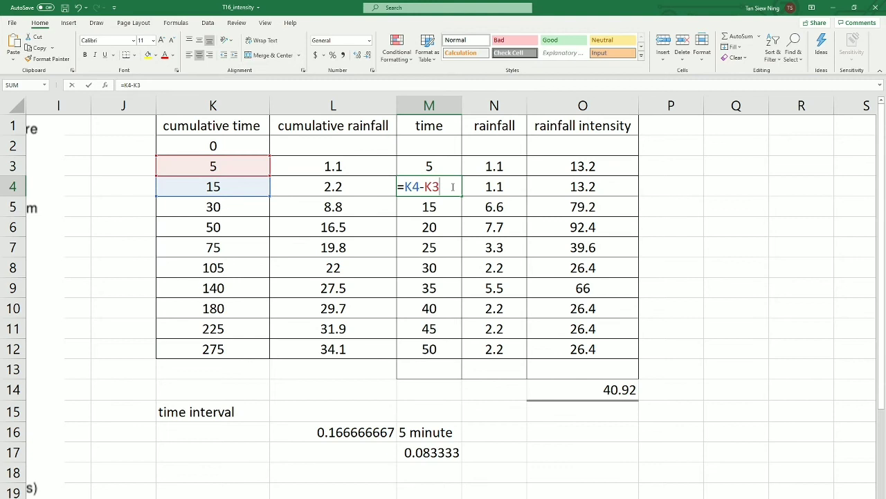
key(Return)
double_click(449, 201)
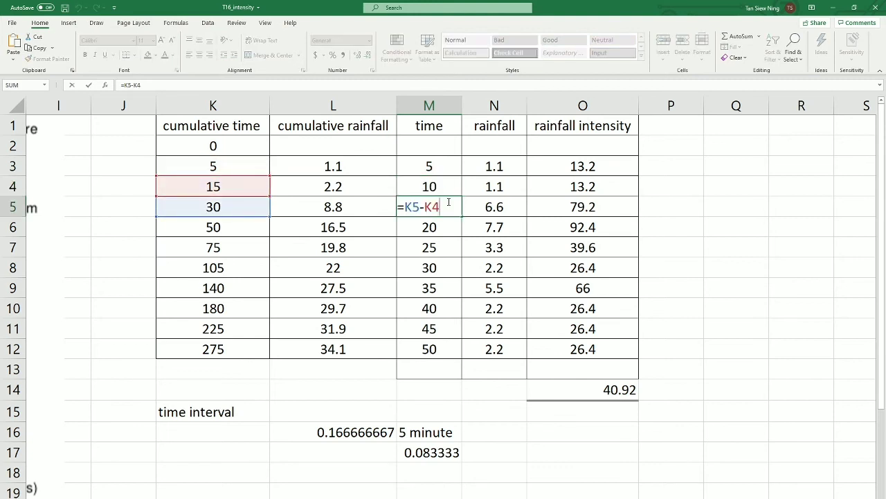
key(Return)
double_click(446, 228)
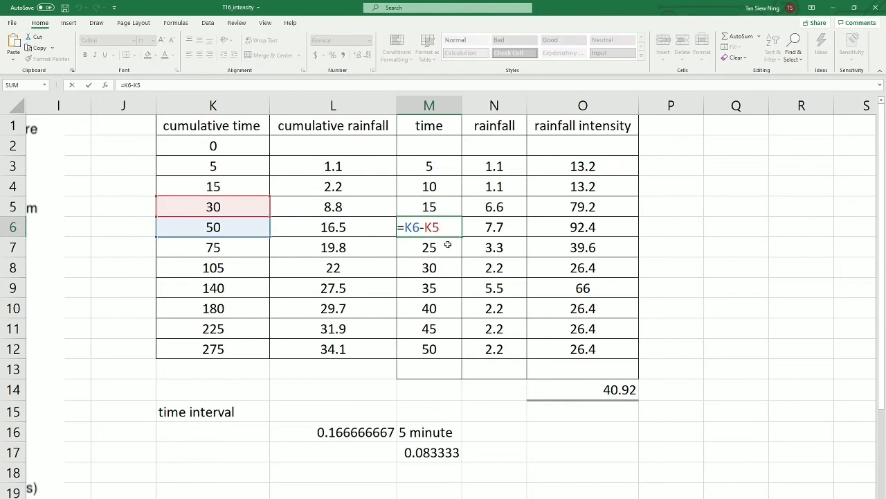
key(ctrl+Return)
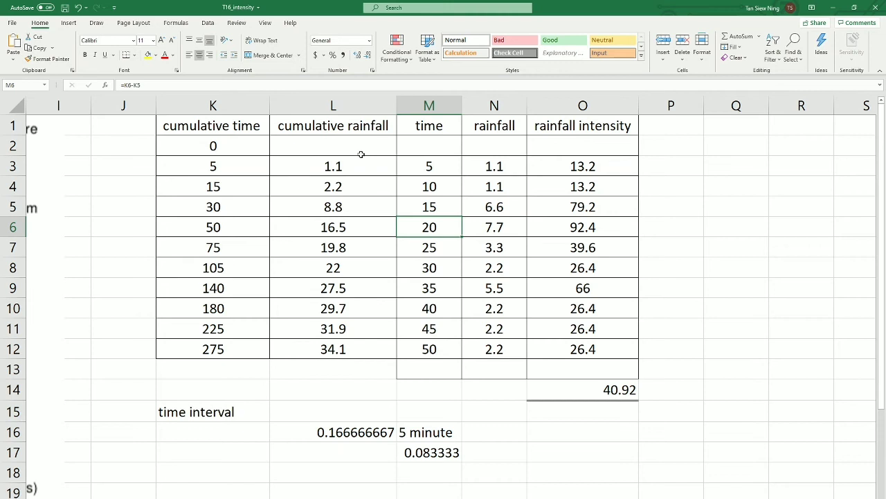
Step: Check N3's rainfall-difference formula and enter 0 as the starting cumulative rainfall in L2
double_click(513, 167)
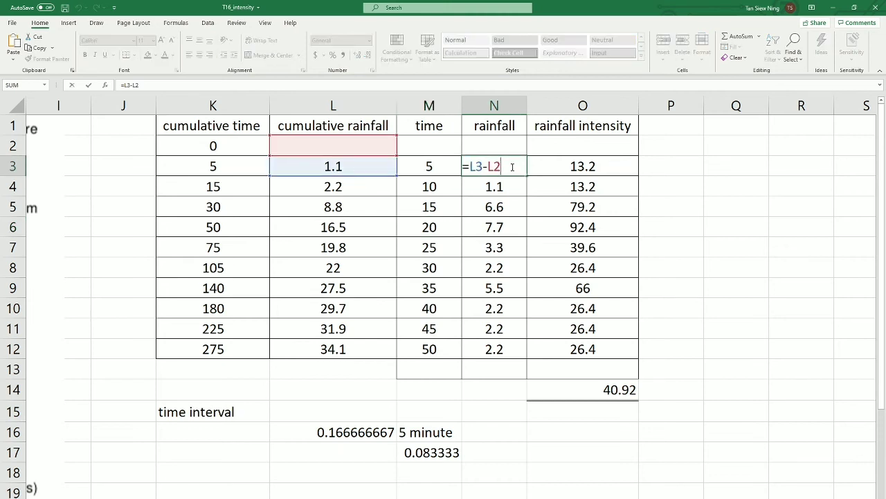
click(339, 151)
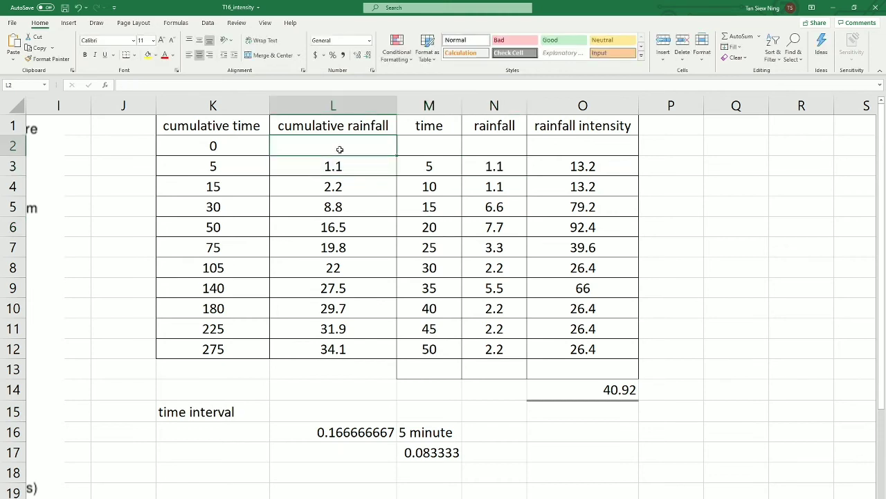
text(0)
click(475, 193)
Step: Check the rainfall-difference formulas in N4 and N5, showing 1.1 and 6.6
double_click(486, 186)
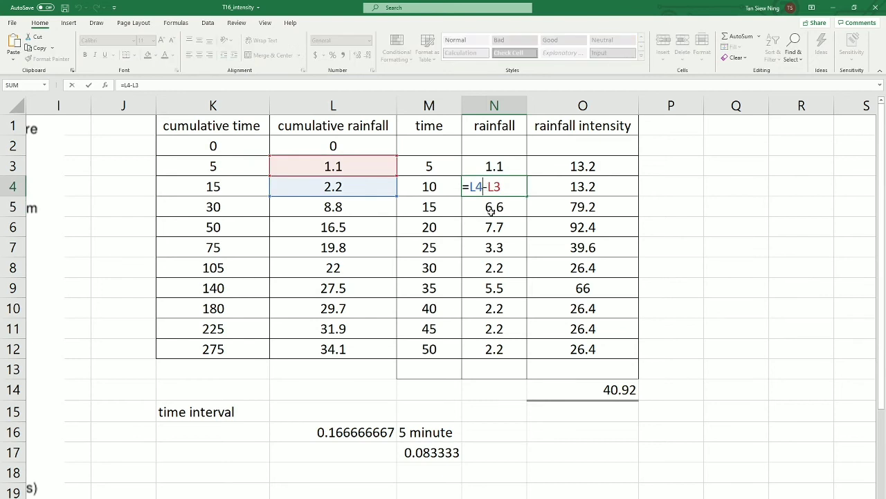
key(Return)
double_click(491, 211)
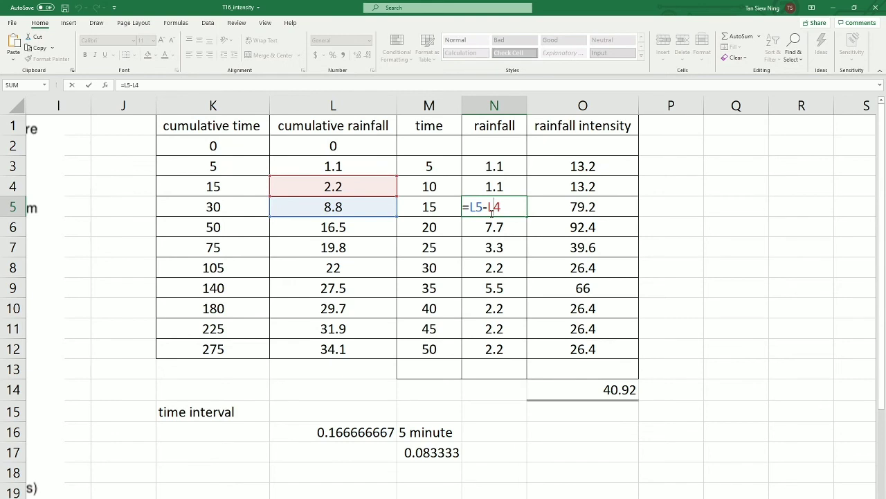
key(Escape)
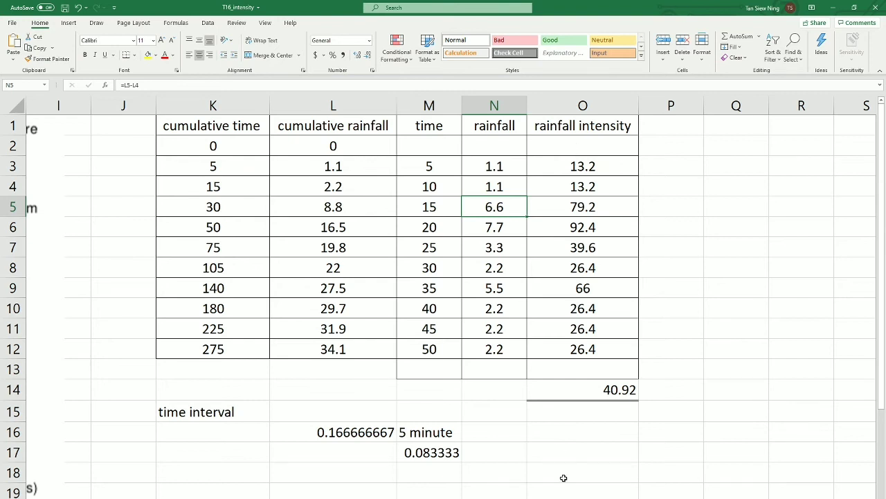
Step: Glance at the Word answer sheet and return to the Excel workbook
key(alt+Tab)
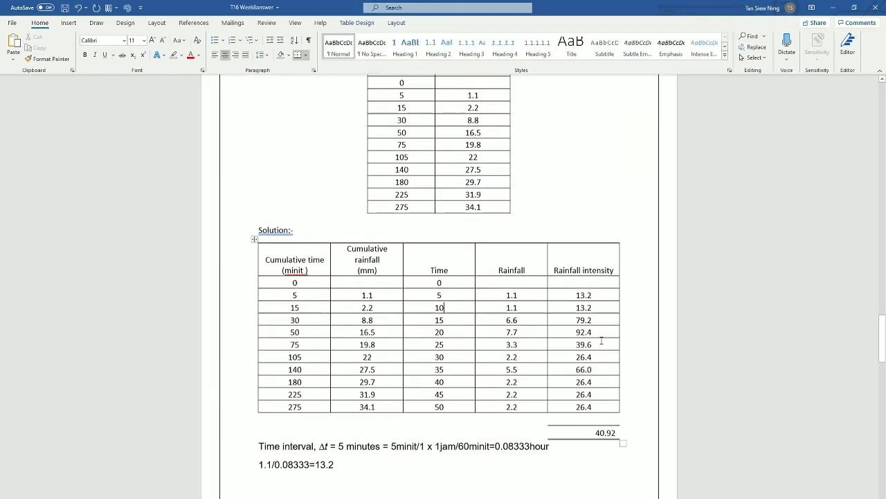
scroll(475, 166, up, 3)
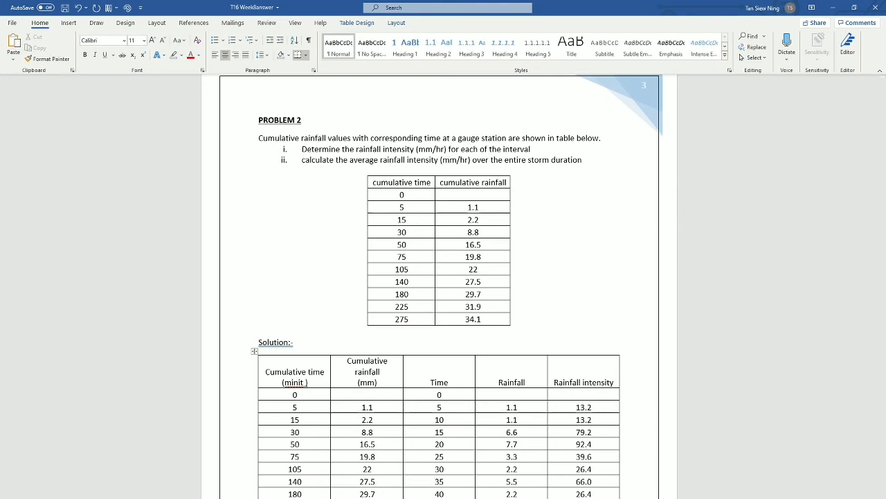
key(alt+Tab)
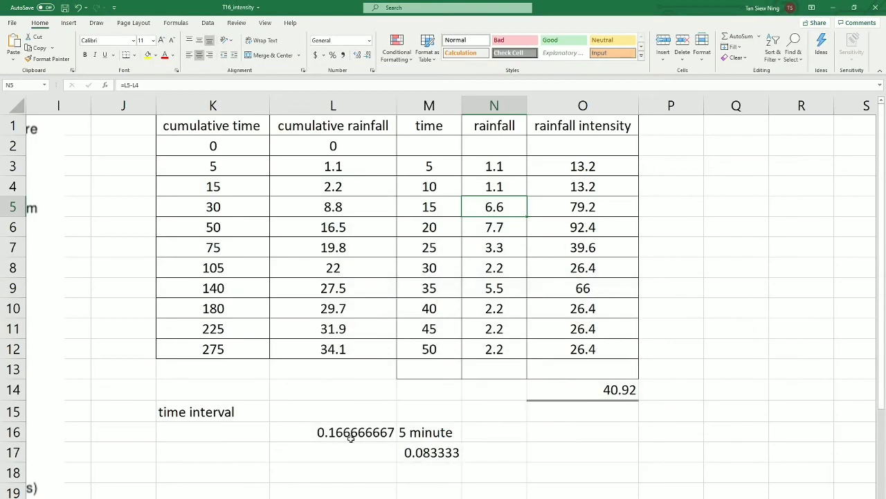
click(352, 434)
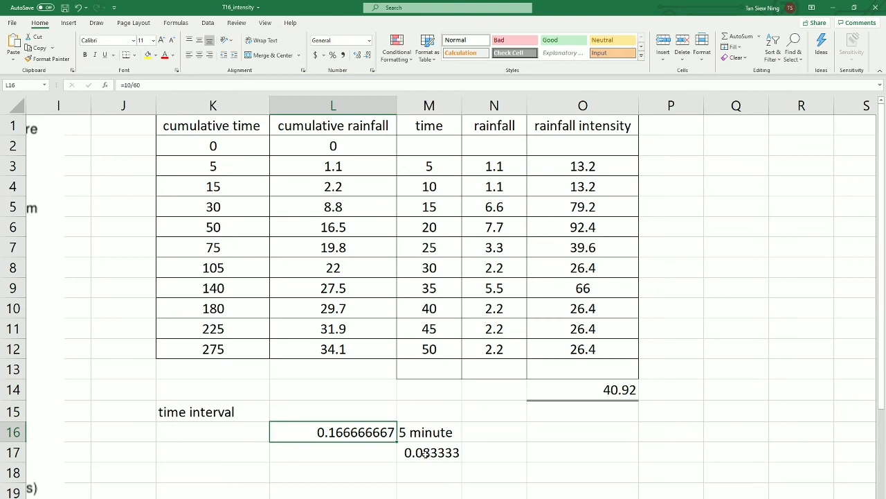
click(427, 454)
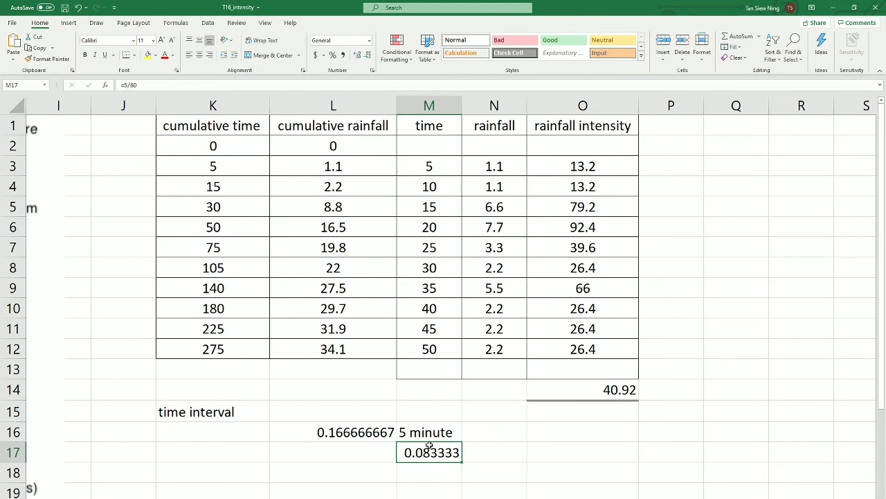
click(593, 167)
double_click(615, 166)
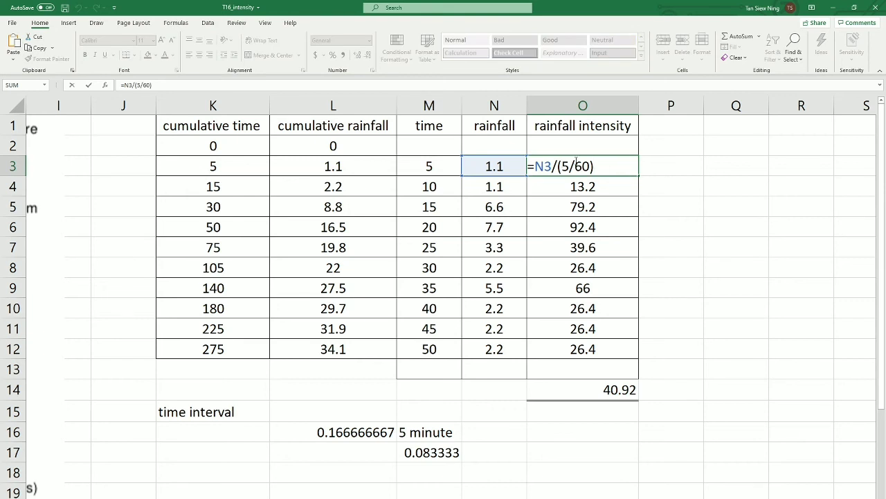
Step: Check the intensity formulas in O4–O8, discarding an accidental edit
double_click(590, 183)
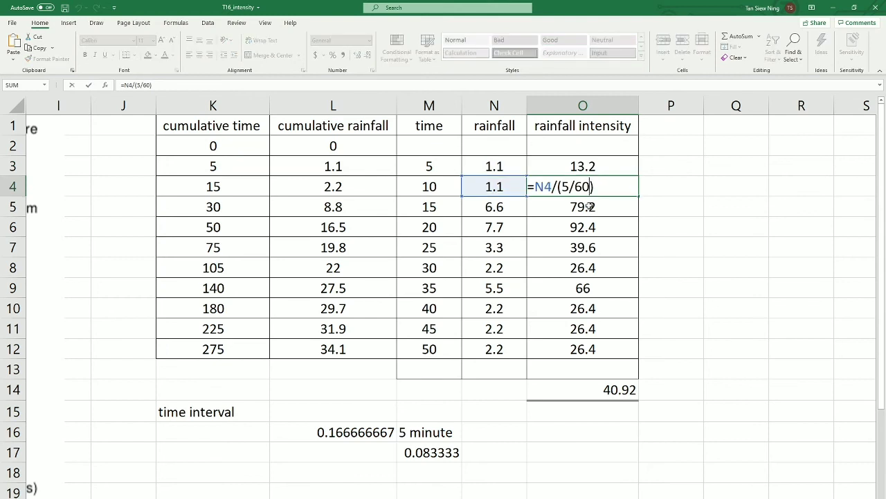
double_click(588, 206)
double_click(591, 227)
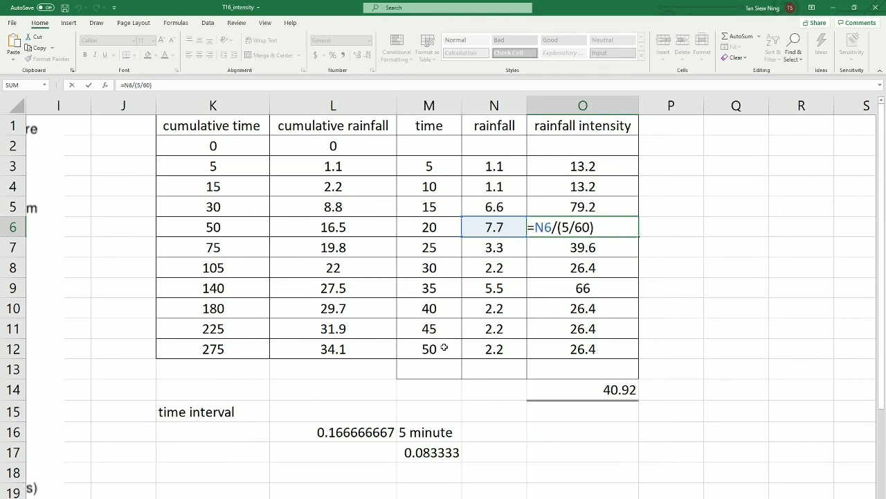
double_click(568, 247)
double_click(570, 267)
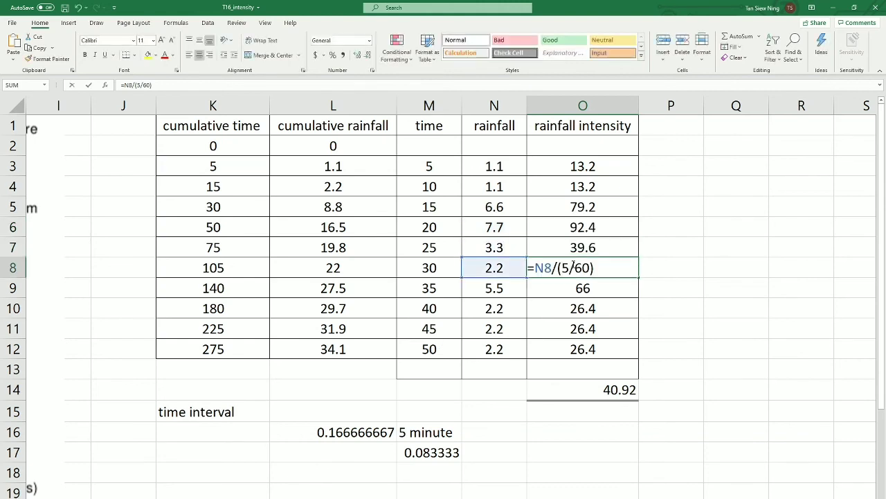
click(574, 283)
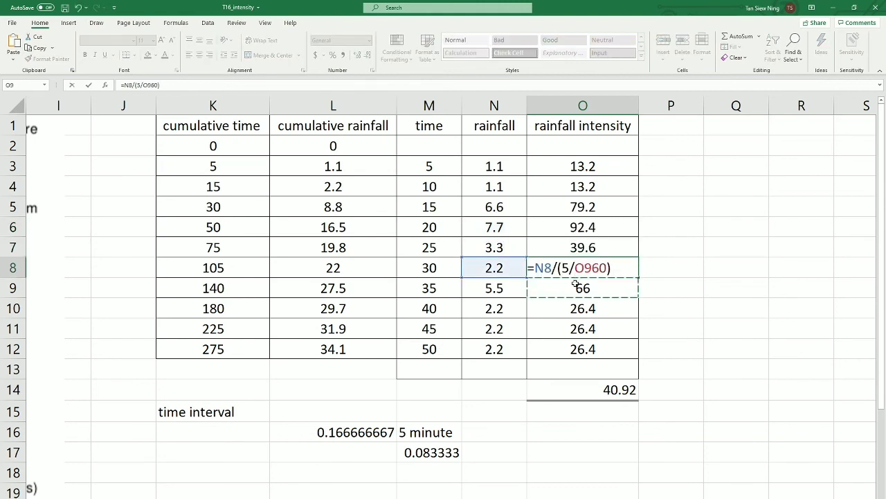
key(Escape)
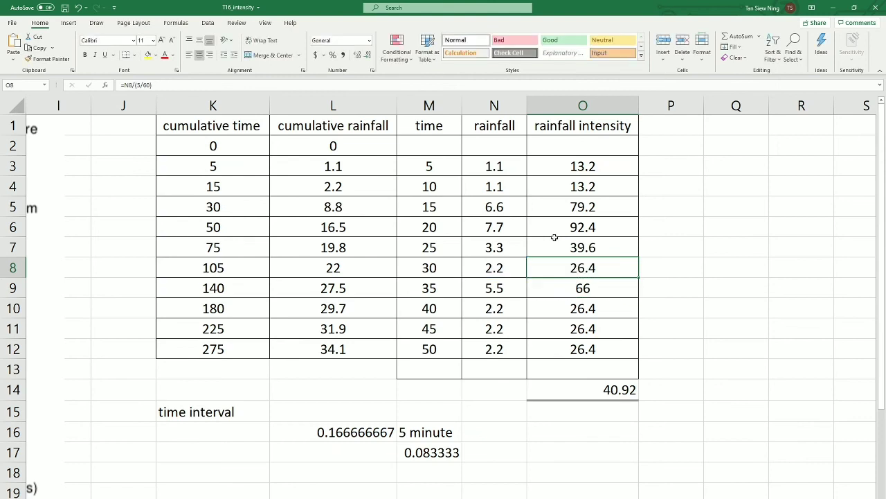
Step: Check the O14 average and enter =SUM(O3:O12) in O15, giving 409.2
click(595, 396)
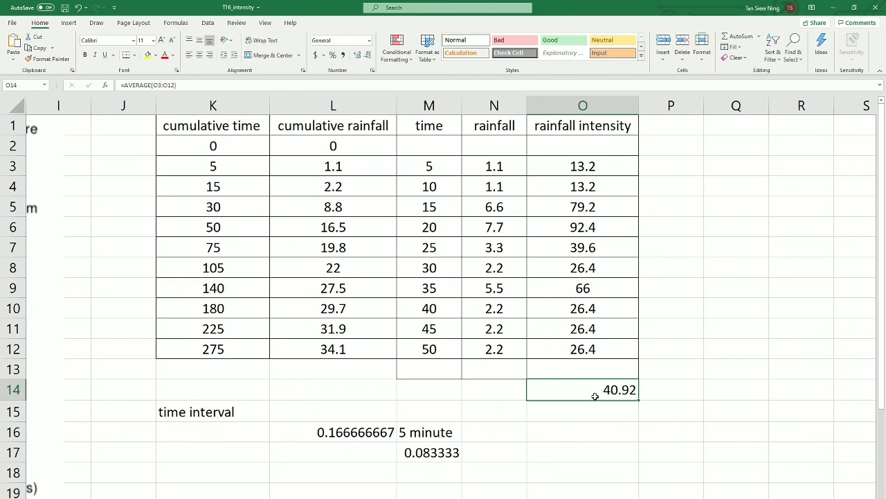
click(592, 414)
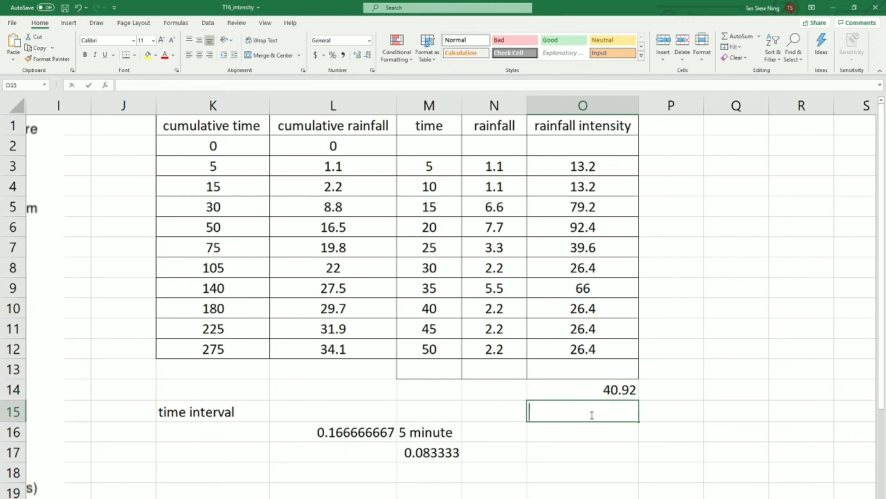
text(=)
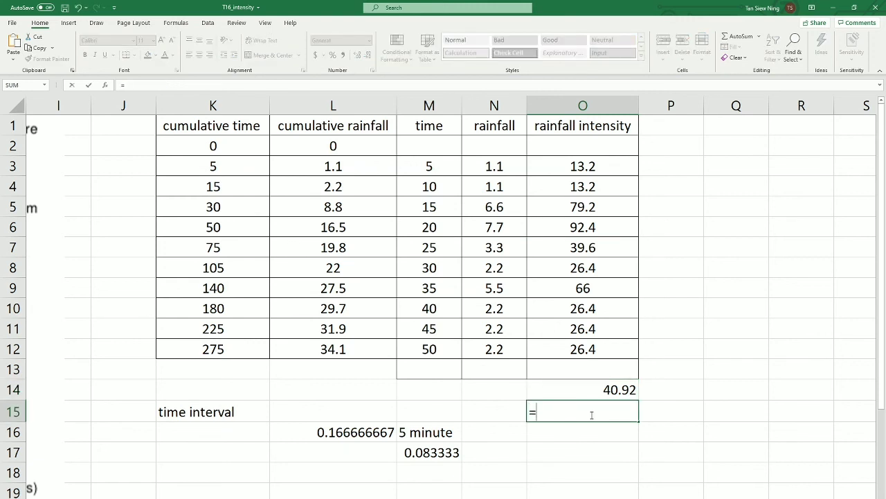
text(sum()
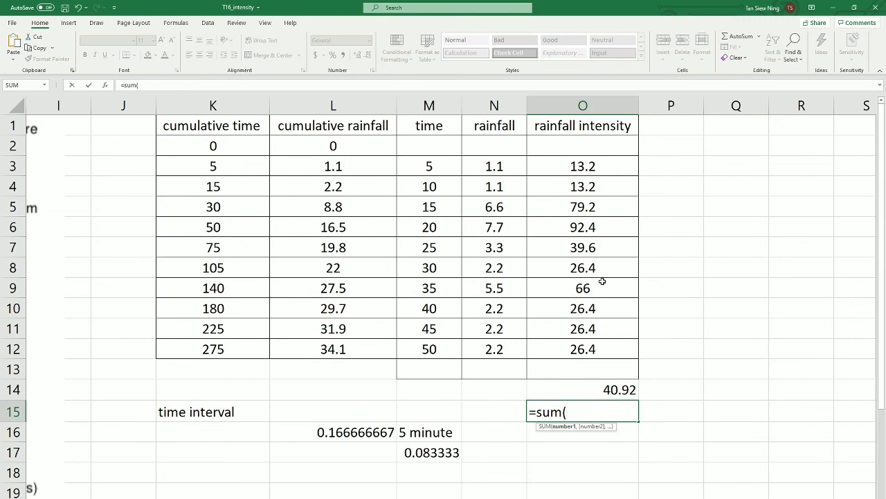
drag(564, 168, 562, 355)
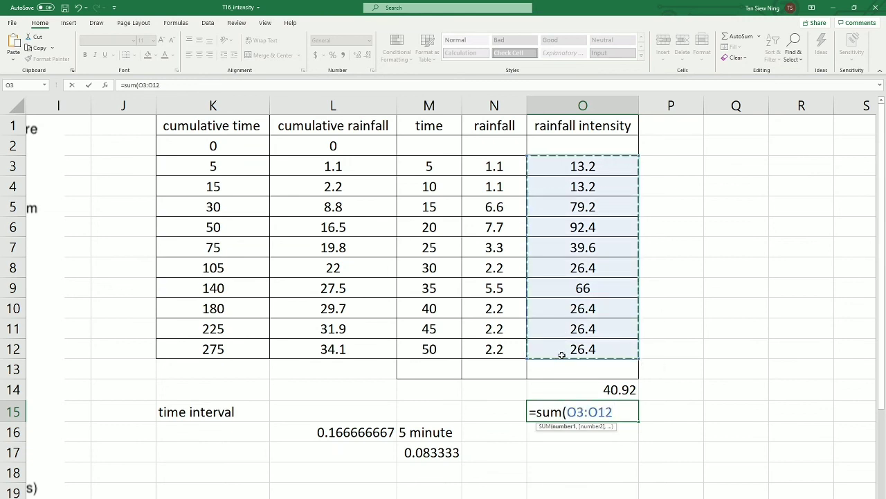
key(Return)
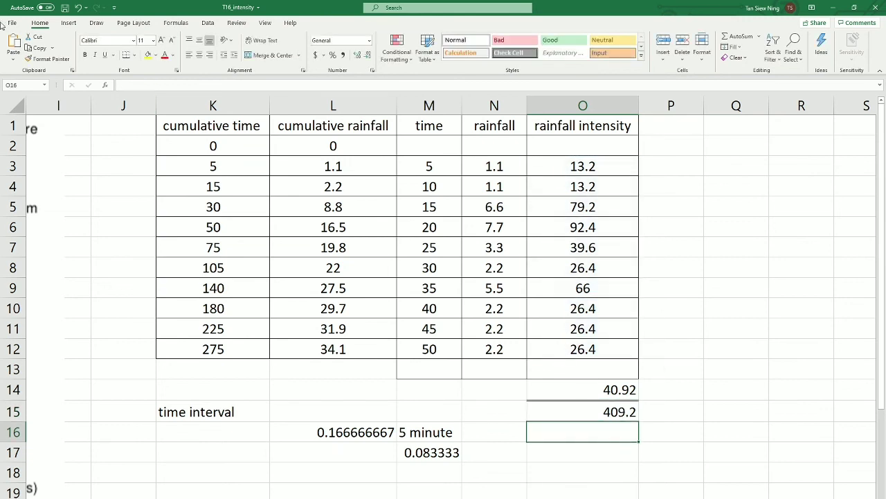
Step: Review each intensity value from O3 down to O12
click(604, 164)
click(606, 187)
click(612, 207)
click(618, 227)
click(614, 249)
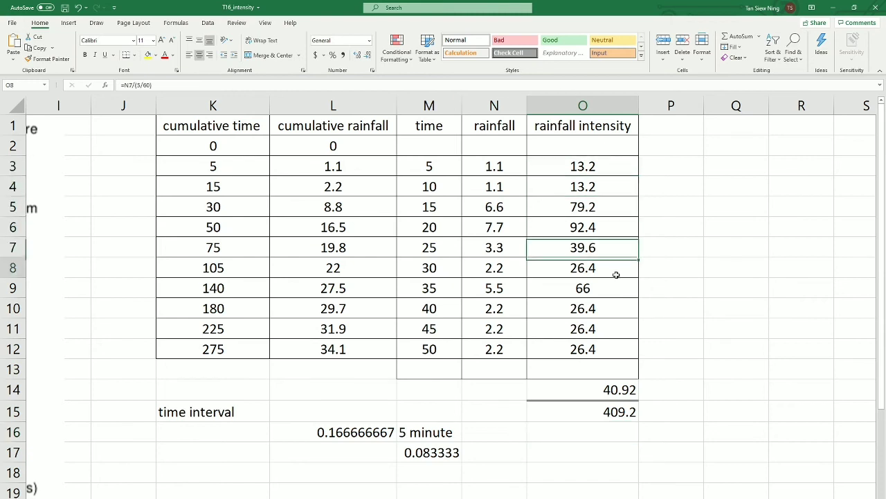
click(615, 275)
click(614, 294)
click(615, 314)
click(609, 328)
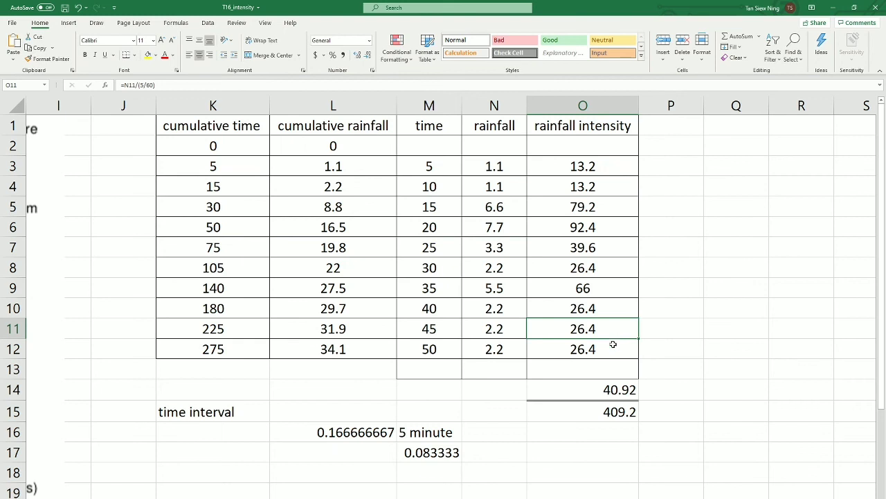
click(613, 346)
Step: Change O15 to =SUM(O3:O12)/10, giving 40.92, and bring Word to the front
double_click(614, 410)
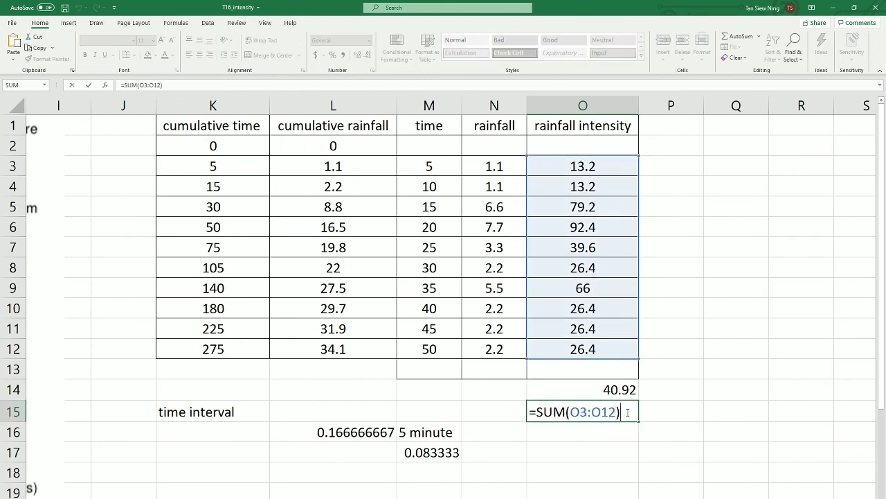
text(/10)
key(Return)
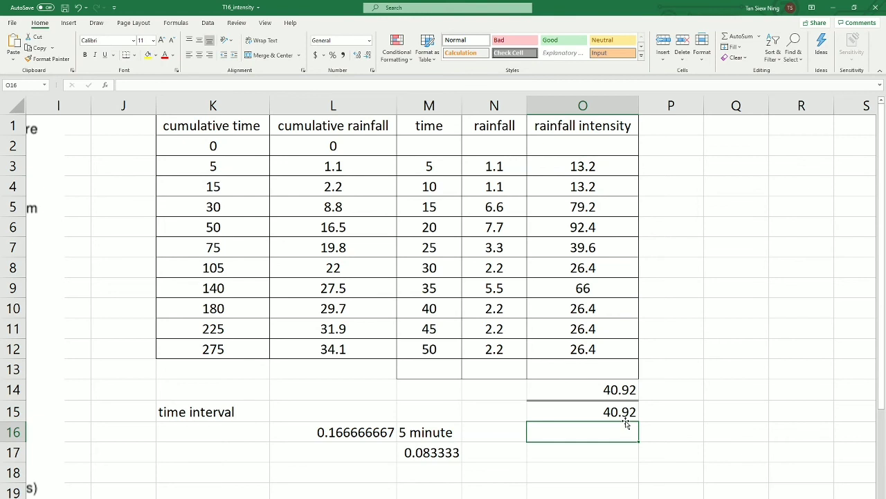
key(alt+Tab)
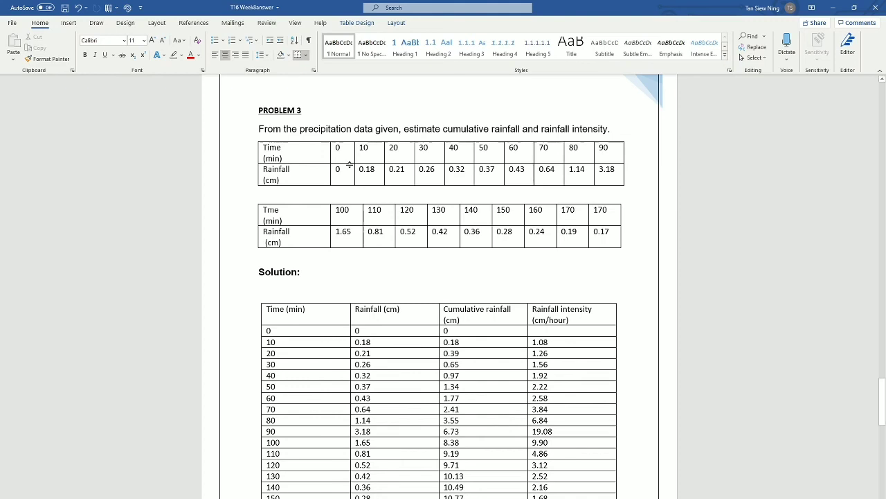
Step: Read down the Problem 3 solution table in Word, then return to Excel
scroll(377, 169, down, 2)
scroll(388, 208, down, 5)
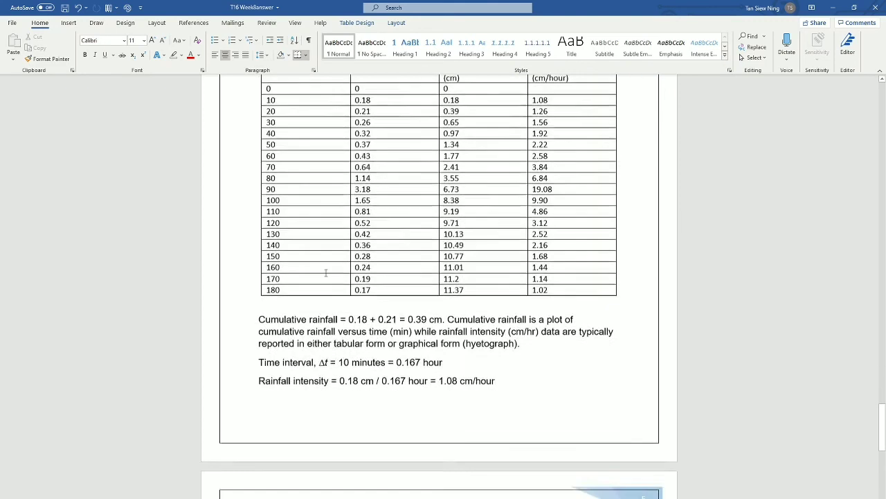
key(alt+Tab)
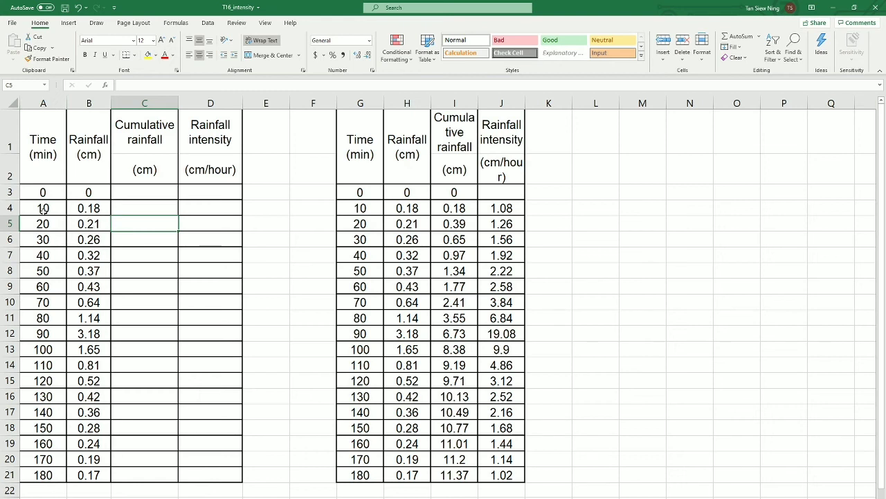
Step: Set C3 to =B3 as the starting cumulative rainfall
click(43, 211)
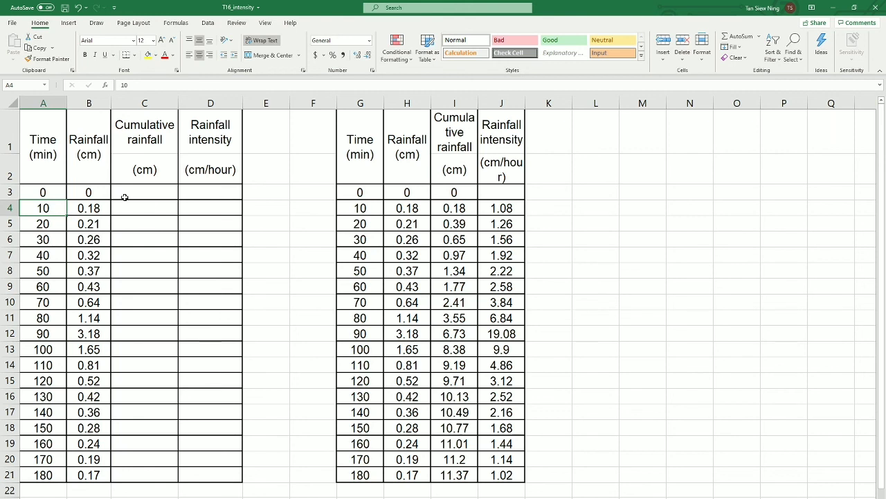
click(124, 197)
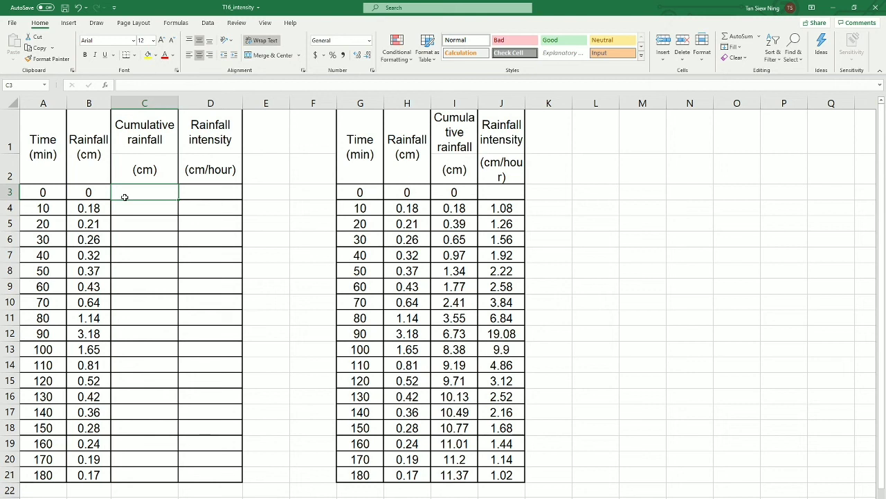
text(=)
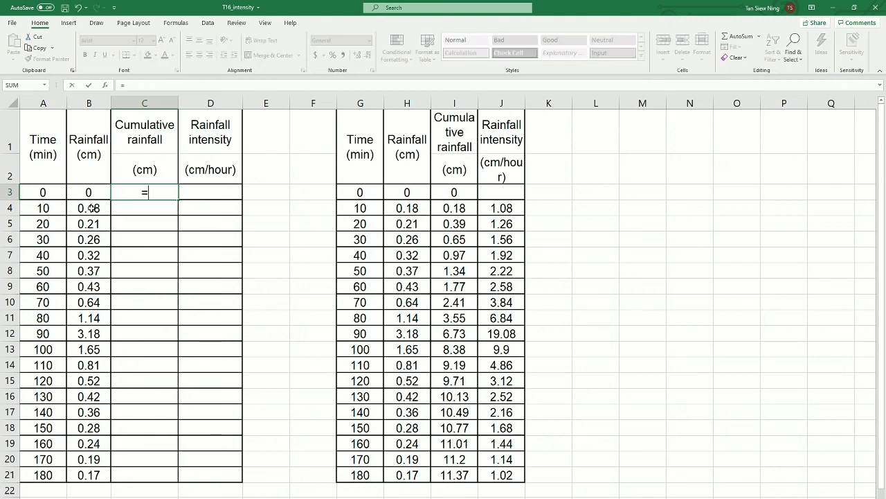
click(93, 192)
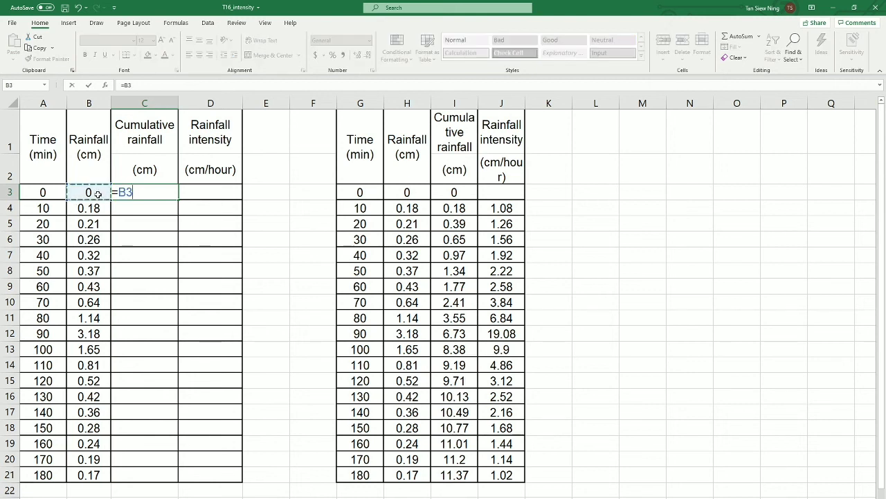
key(Return)
Step: Enter =B4+B3 in C4 and the running total =C4+B5 in C5
text(=)
click(90, 207)
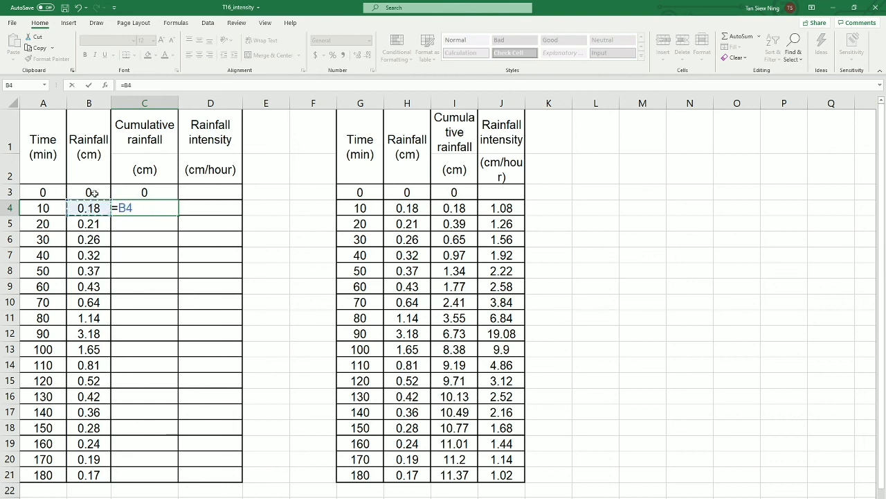
text(+)
click(93, 192)
key(Return)
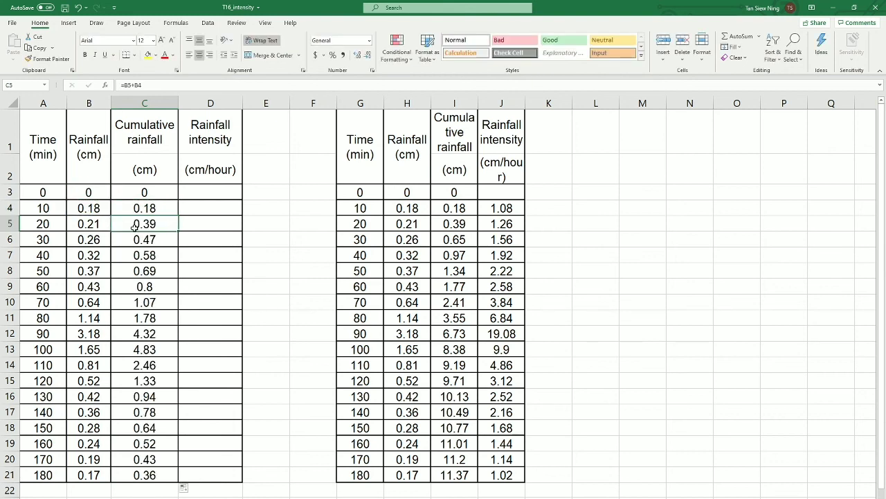
text(=)
click(141, 208)
text(+)
click(93, 225)
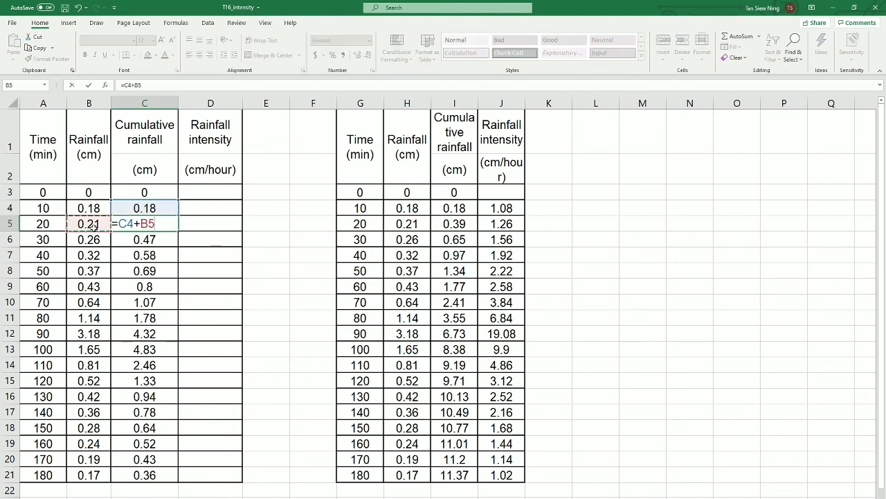
key(Return)
Step: Fill C5's running-total formula down to C21 and compare the final total with the reference
click(156, 224)
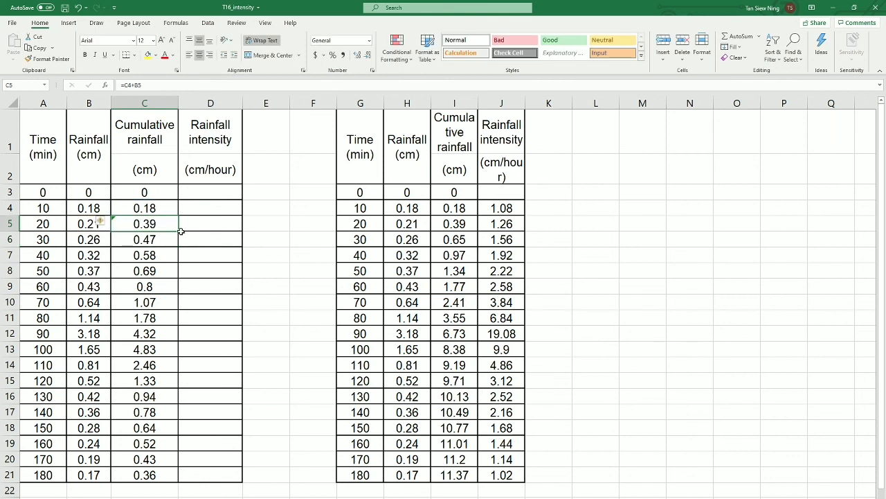
drag(179, 230, 181, 482)
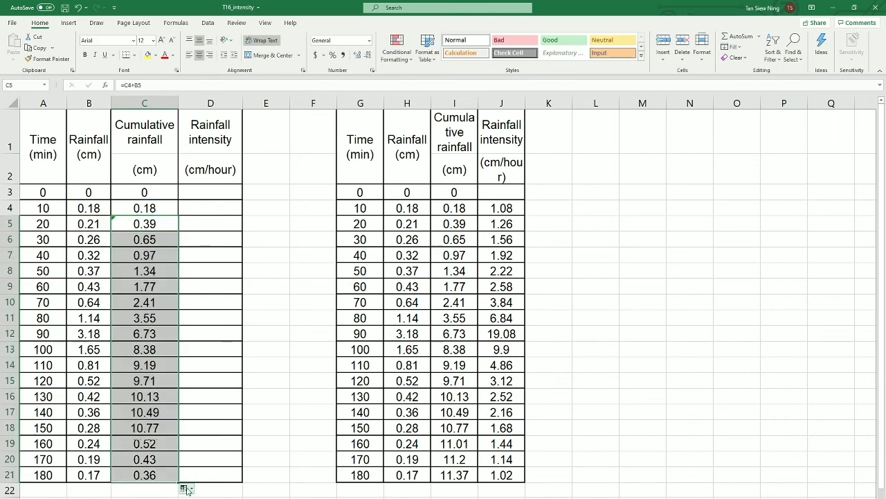
click(469, 478)
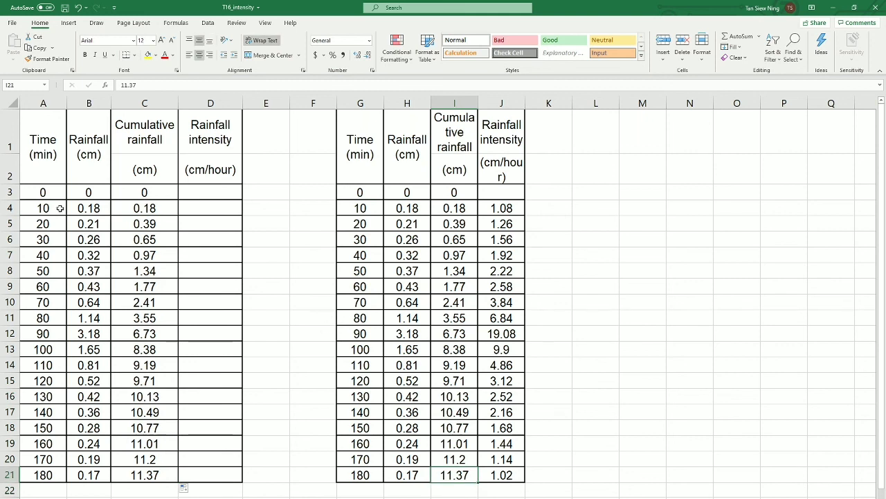
Step: Inspect the B4 rainfall value and the 10 and 20 time values in column A
click(152, 206)
double_click(94, 205)
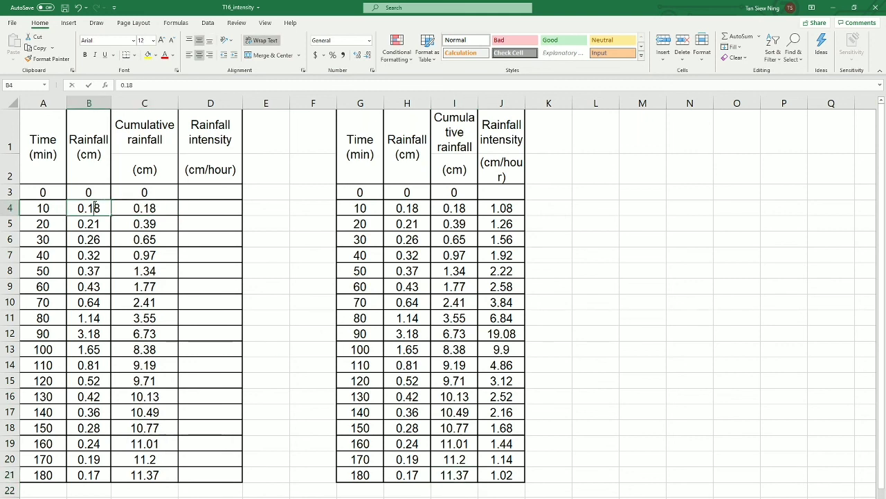
click(46, 208)
click(52, 226)
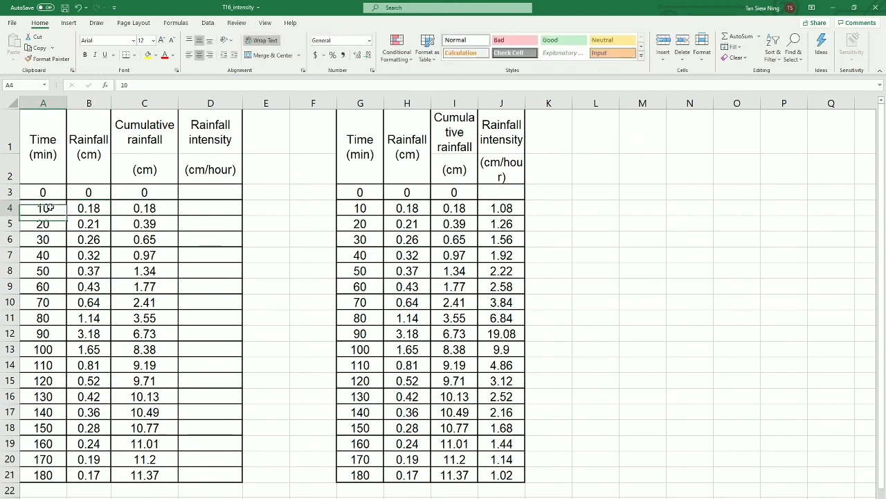
click(53, 207)
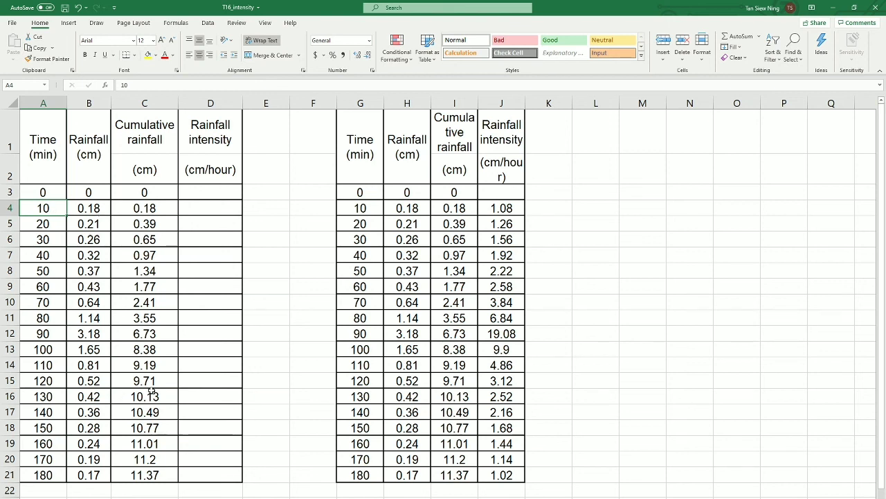
Step: Enter =10/60 in C23, giving 0.1666667 hours
click(140, 496)
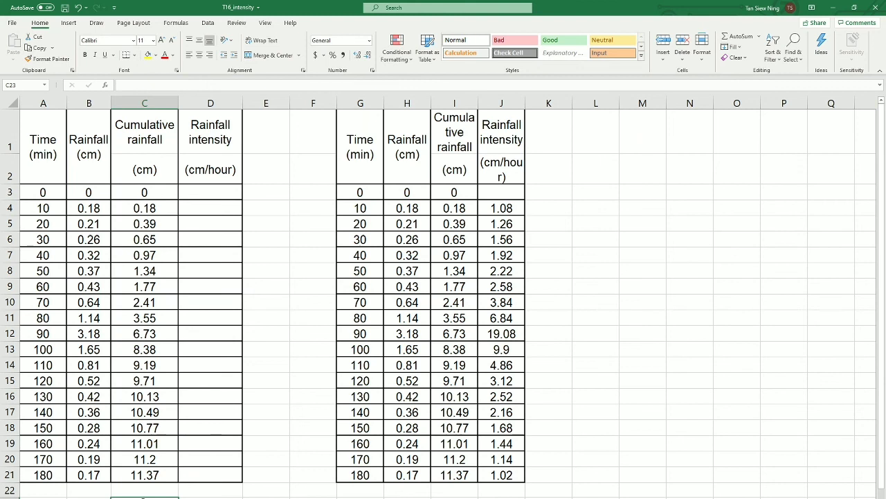
text(=)
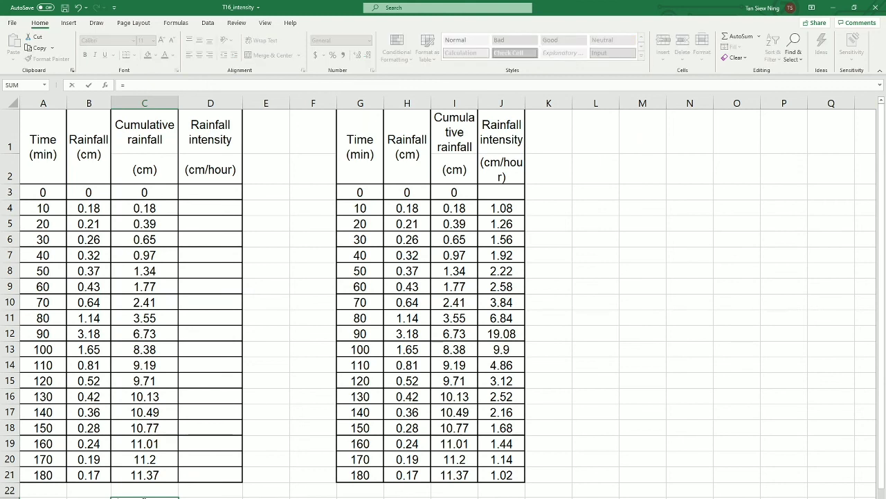
text(10/6)
text(0)
key(Return)
click(133, 462)
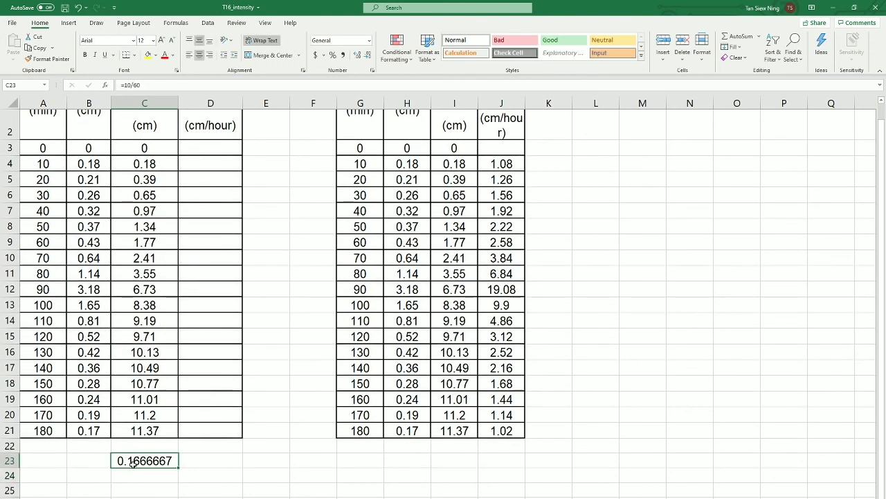
click(181, 461)
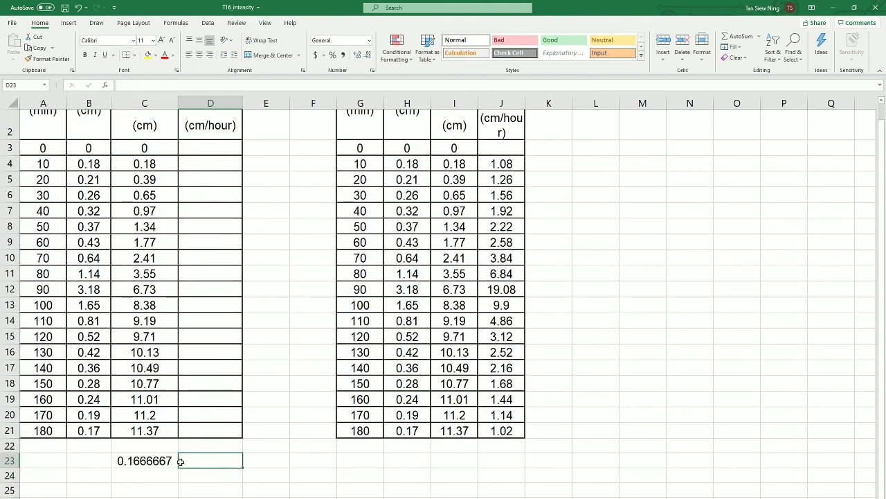
Step: Label A23 'tukar 10minit ke jam' beside the conversion
click(61, 460)
text(tu)
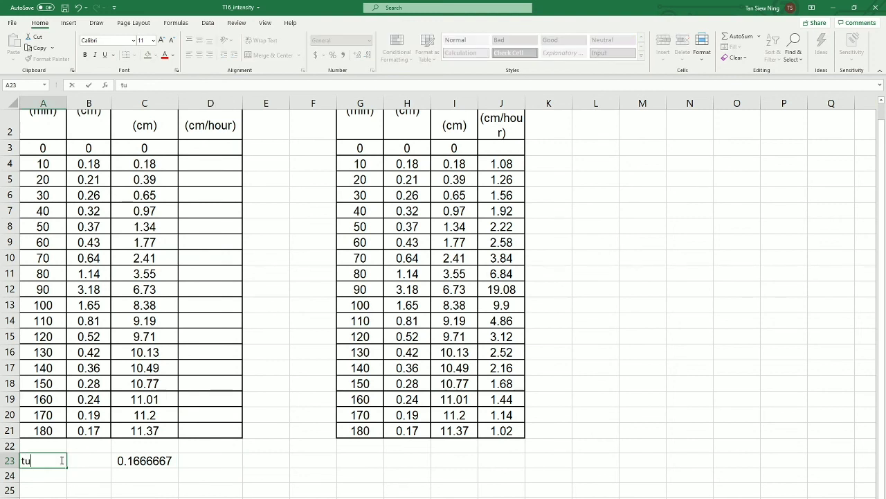
text(kar 1)
text(0)
text(mimt)
text( ka)
key(BackSpace)
key(BackSpace)
key(BackSpace)
key(BackSpace)
key(BackSpace)
text(nit jam)
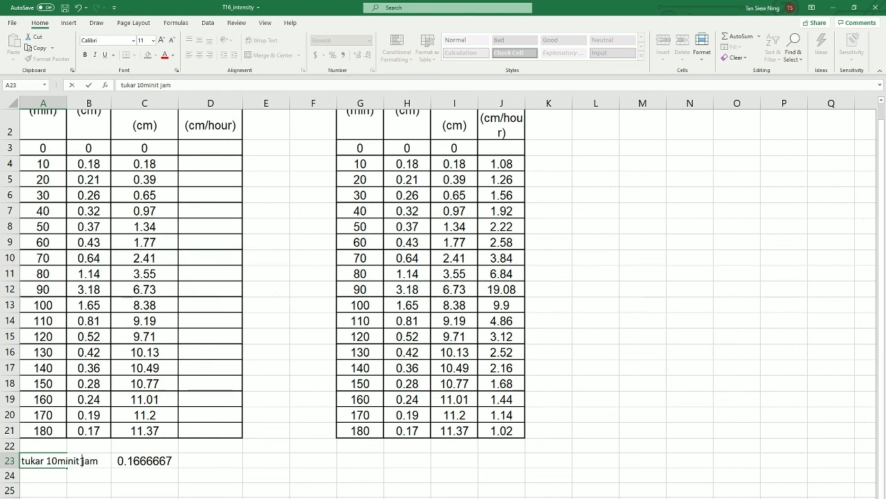
text(ke)
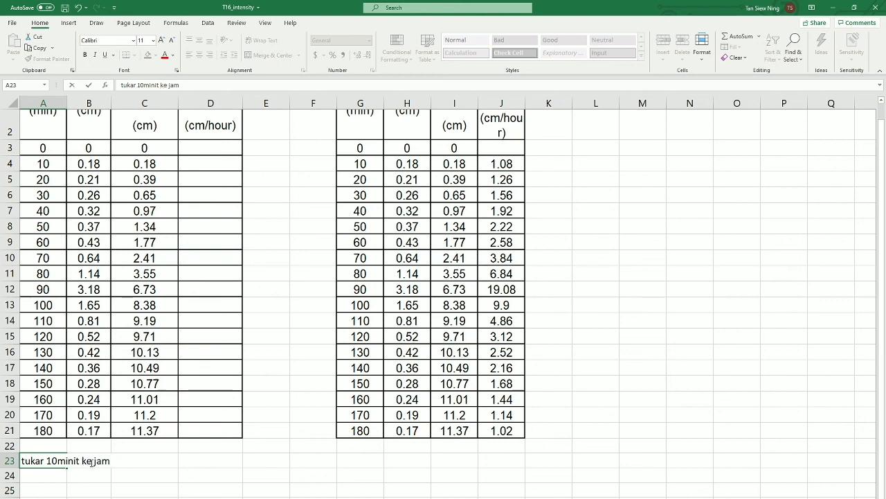
click(107, 486)
click(133, 458)
text(=10/60)
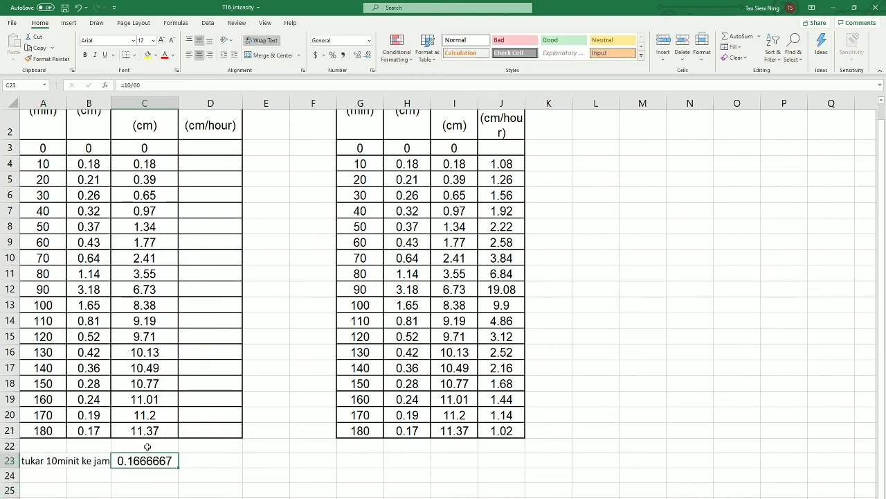
Step: Enter =B4/(10/60) in D4 as the first rainfall intensity
click(192, 146)
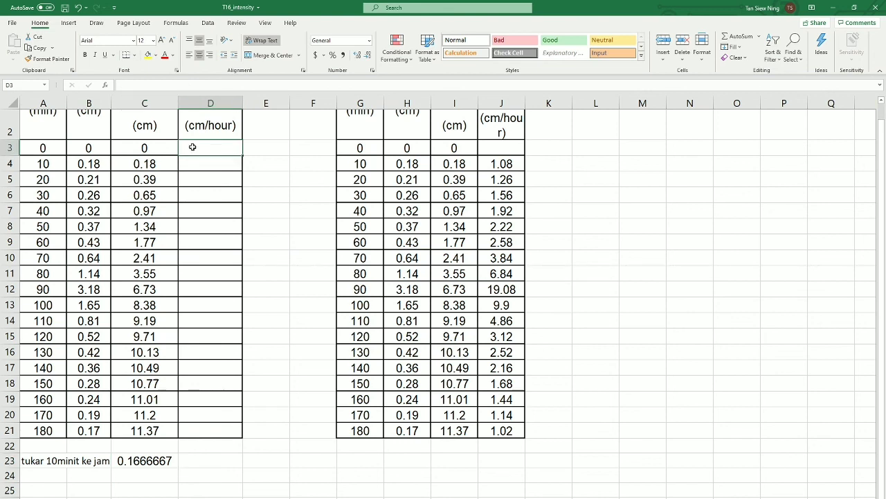
click(204, 167)
text(=)
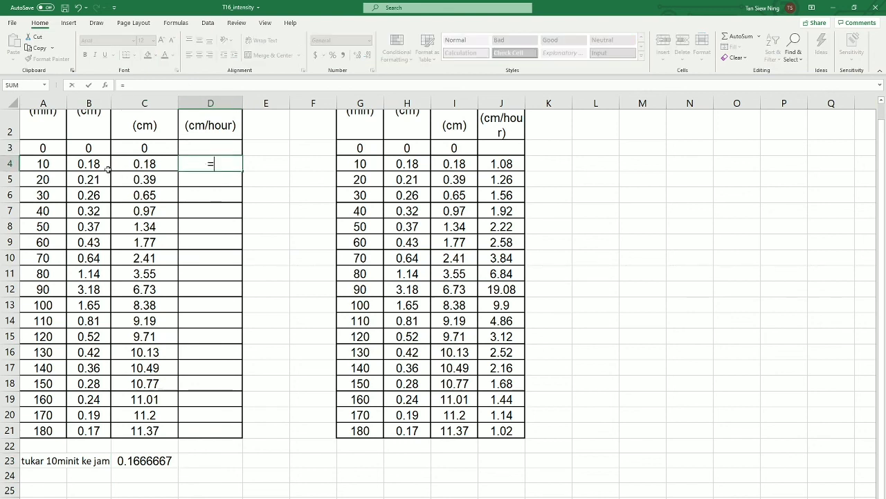
click(95, 165)
text(/)
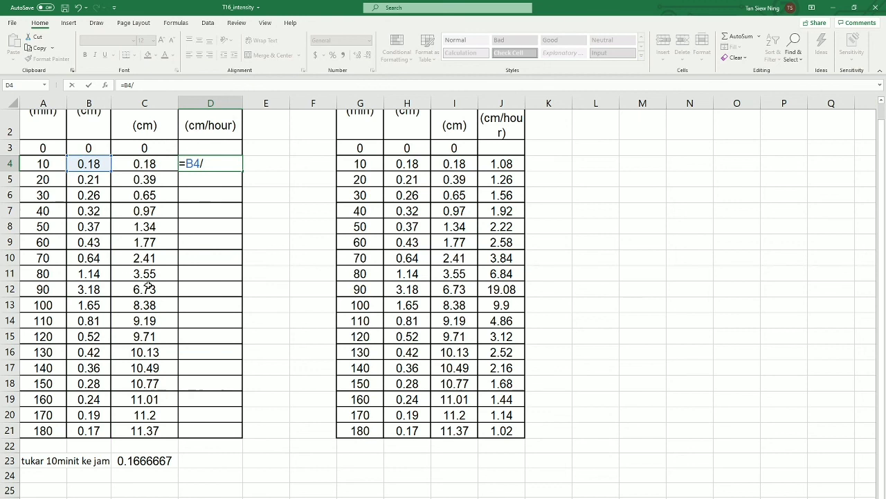
text(0)
text(666)
text(7)
key(BackSpace)
key(BackSpace)
key(BackSpace)
key(BackSpace)
key(BackSpace)
key(BackSpace)
key(BackSpace)
text(10/60)
text())
key(Return)
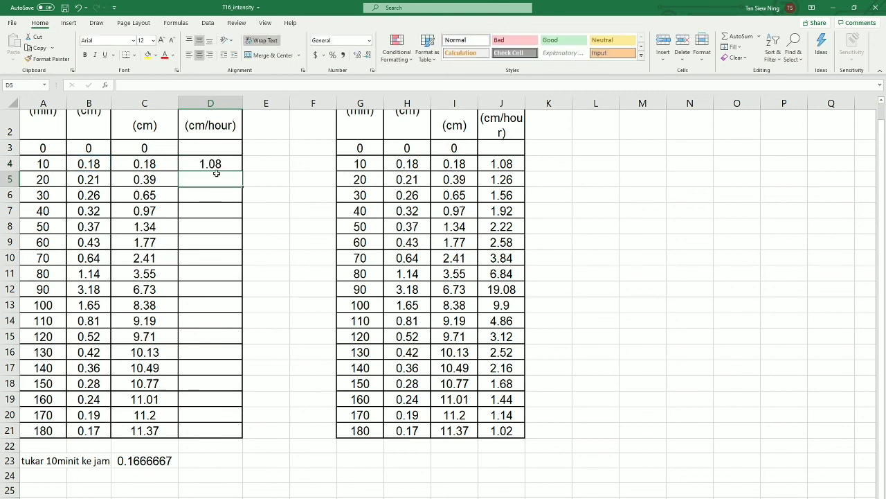
key(Up)
Step: Fill the intensity formula down to D21 and check the copied formula in D5
drag(242, 172, 242, 435)
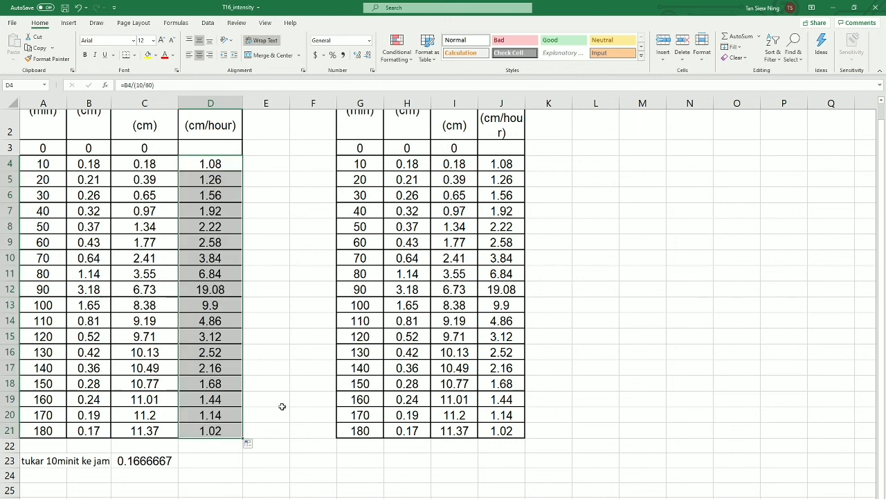
scroll(297, 437, down, 1)
scroll(286, 412, up, 2)
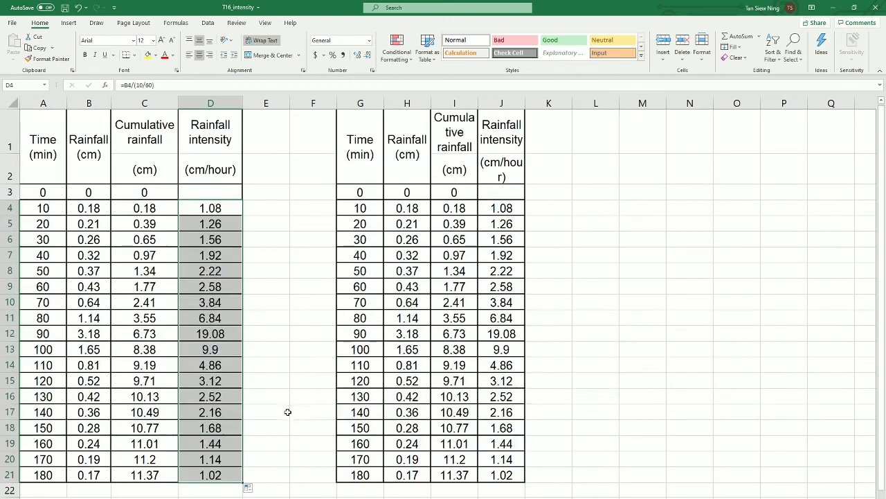
click(78, 203)
double_click(204, 224)
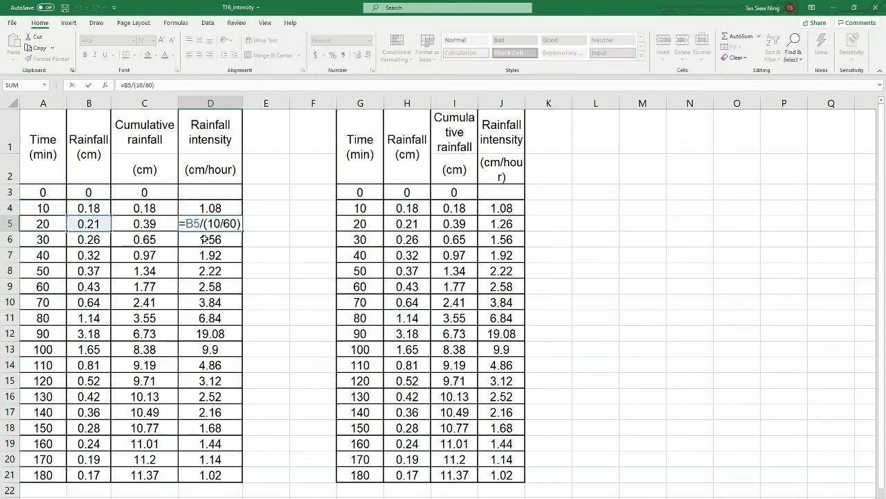